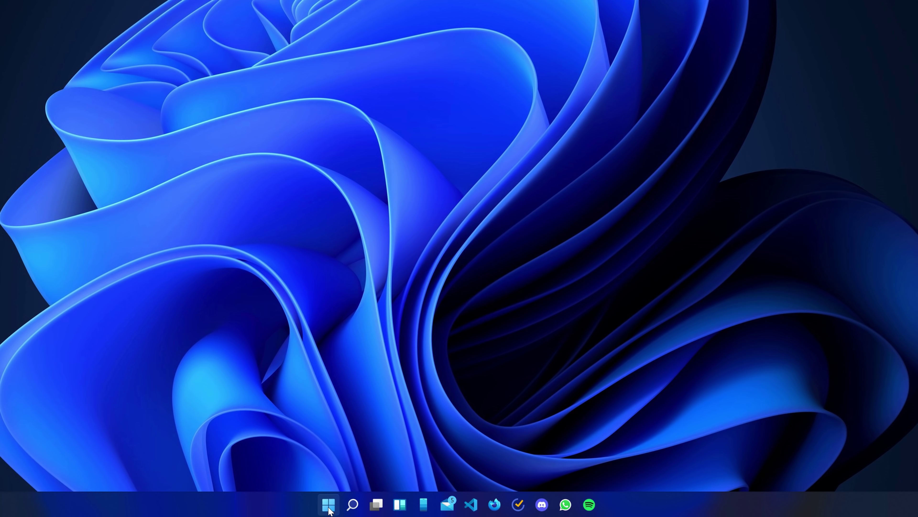
Step: Open the Start menu, scroll the pinned pages, and browse All apps before going back
click(330, 505)
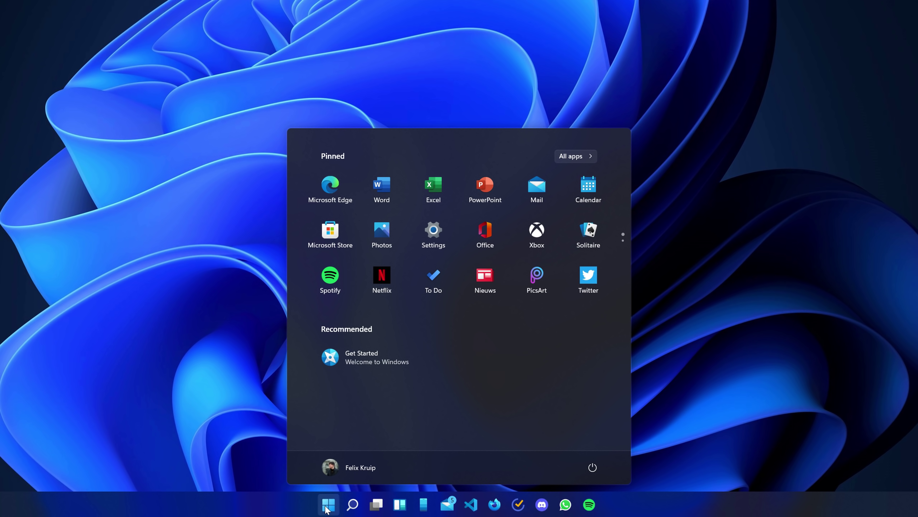
click(328, 507)
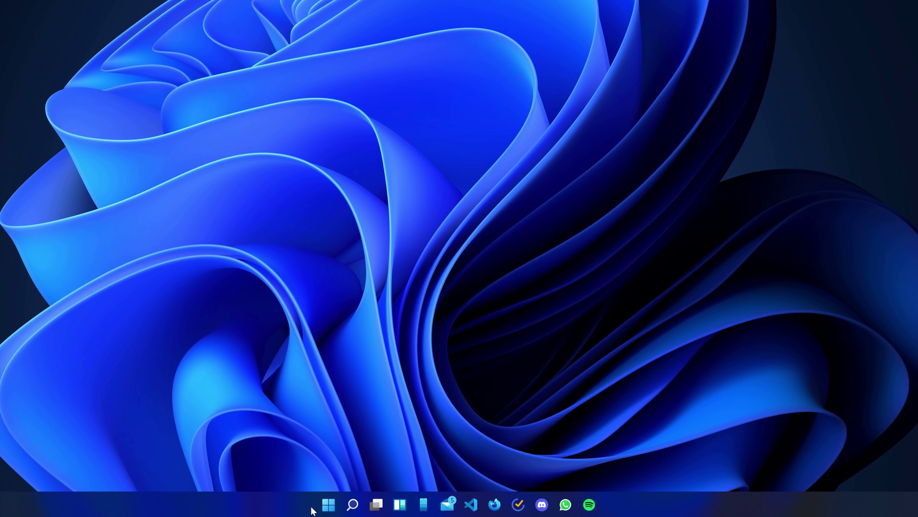
click(328, 506)
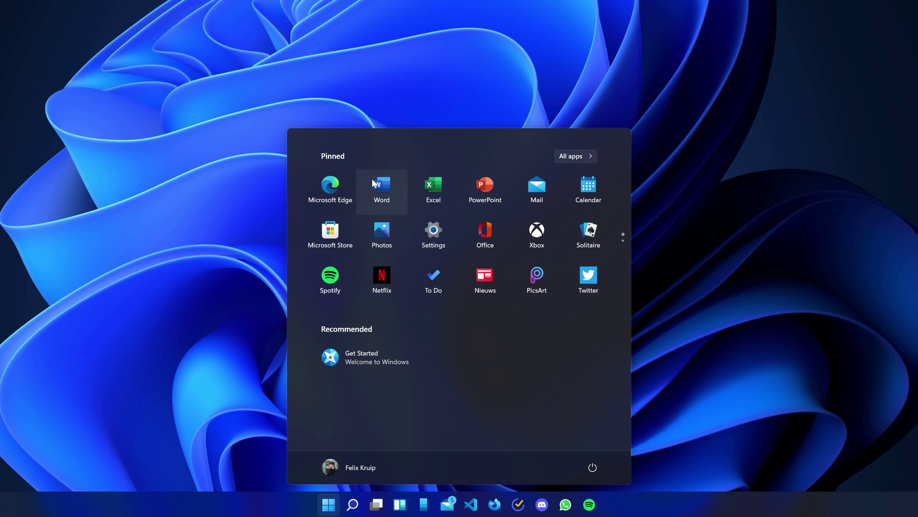
scroll(467, 243, down, 1)
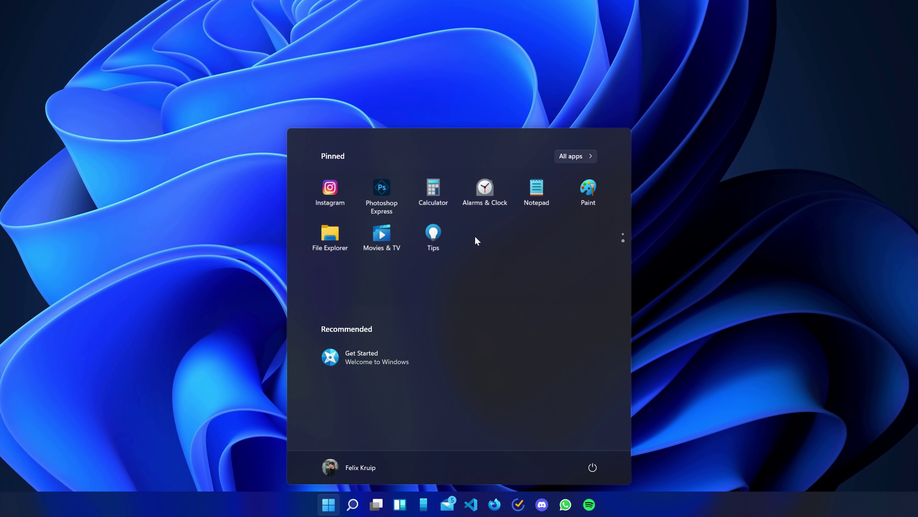
scroll(413, 246, up, 1)
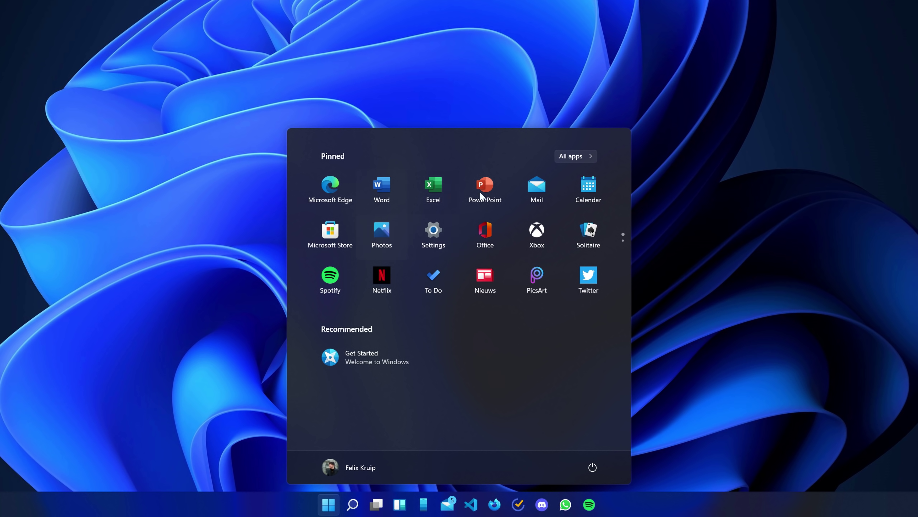
click(578, 156)
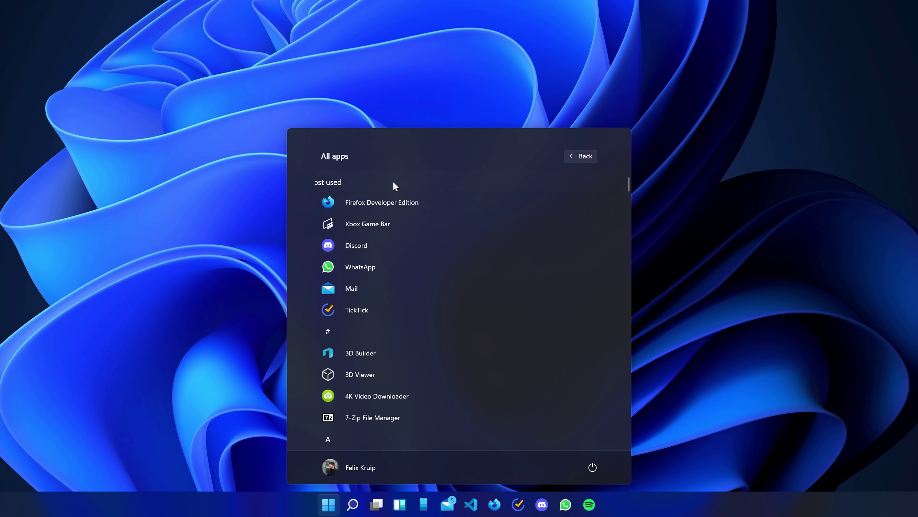
scroll(418, 259, down, 10)
scroll(418, 257, up, 10)
click(582, 160)
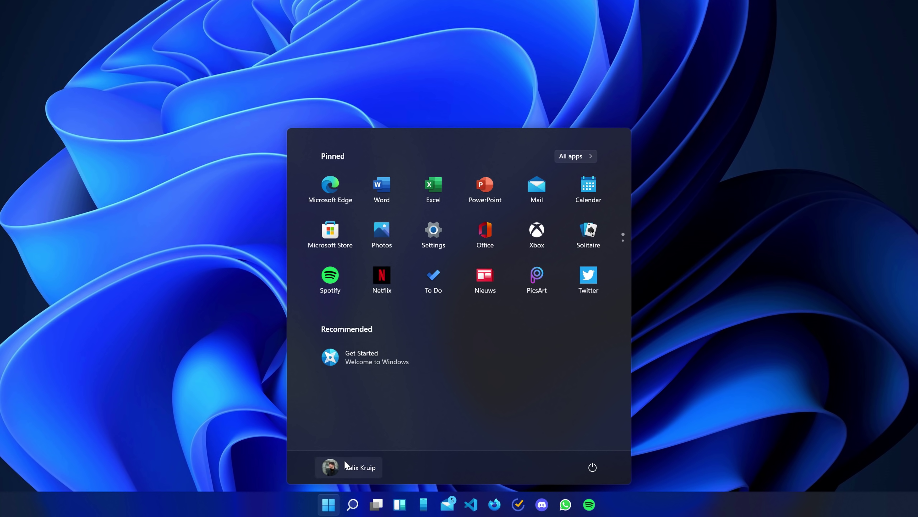
Step: Look at the account and power flyouts, then bring up Search with Win+S
click(337, 469)
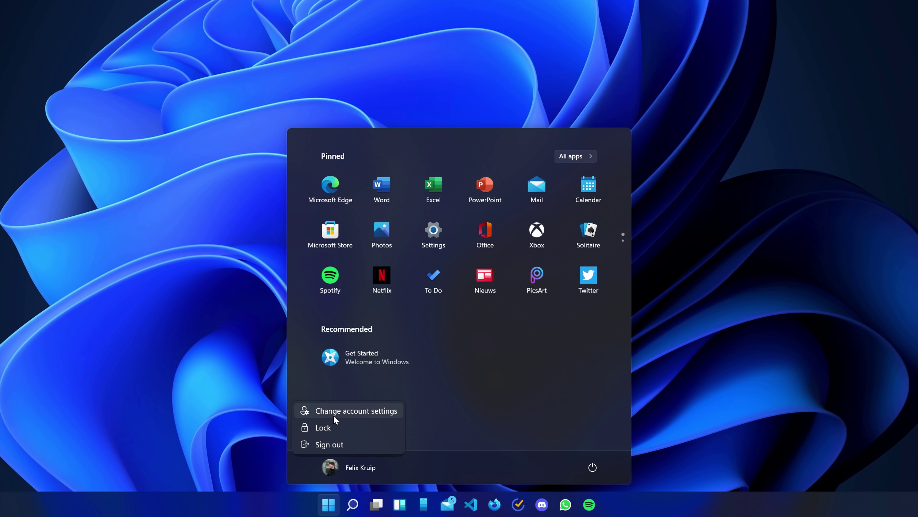
click(535, 432)
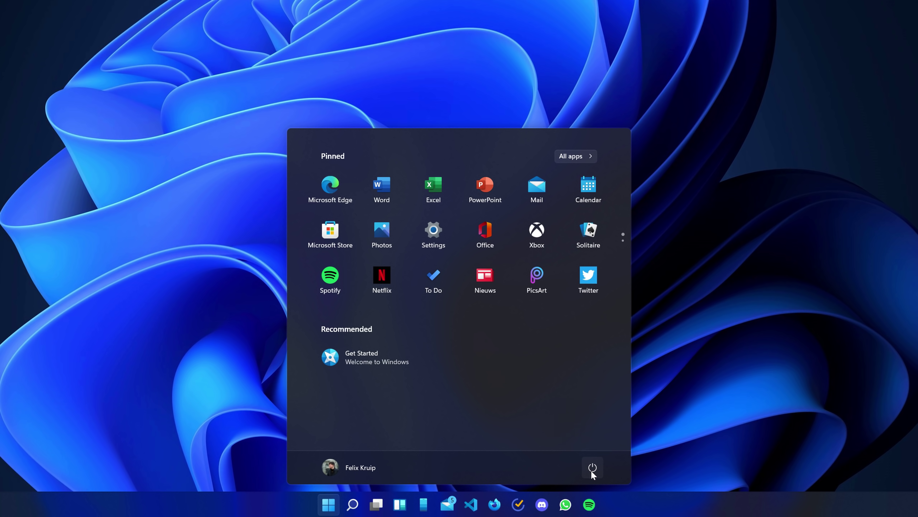
click(592, 468)
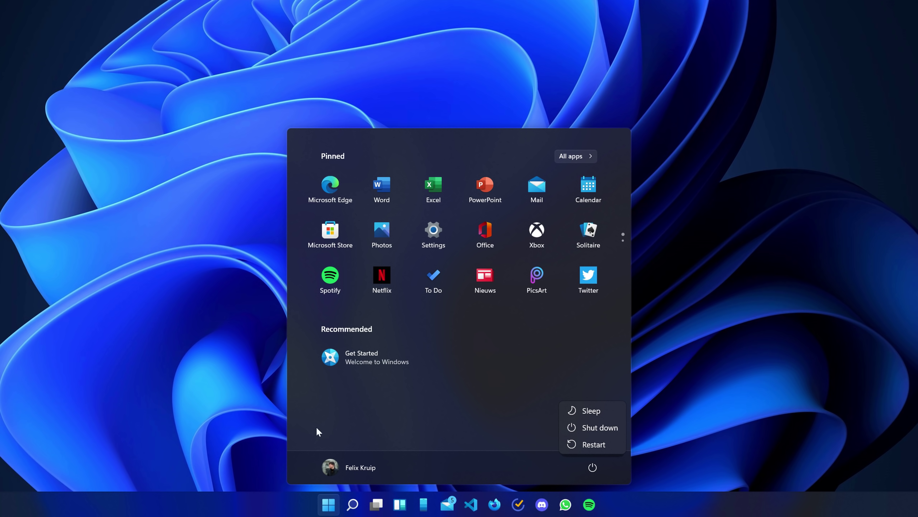
click(394, 408)
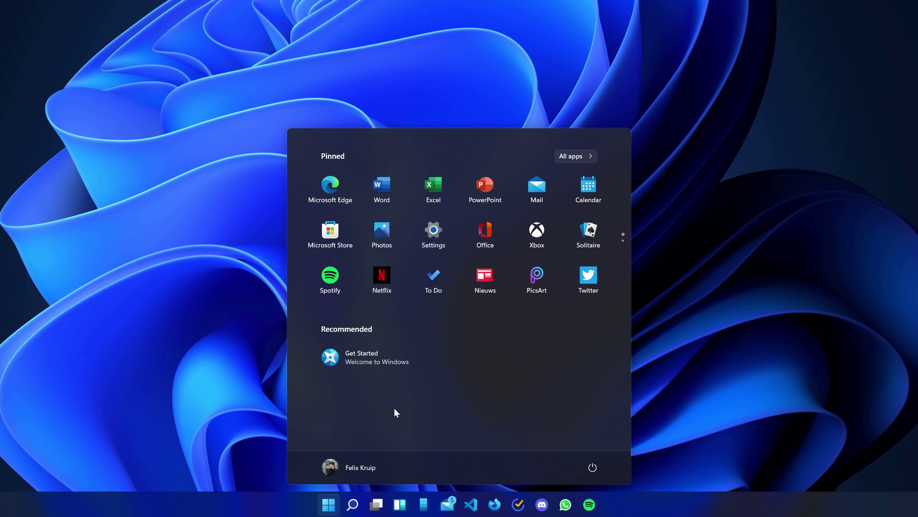
key(super+s)
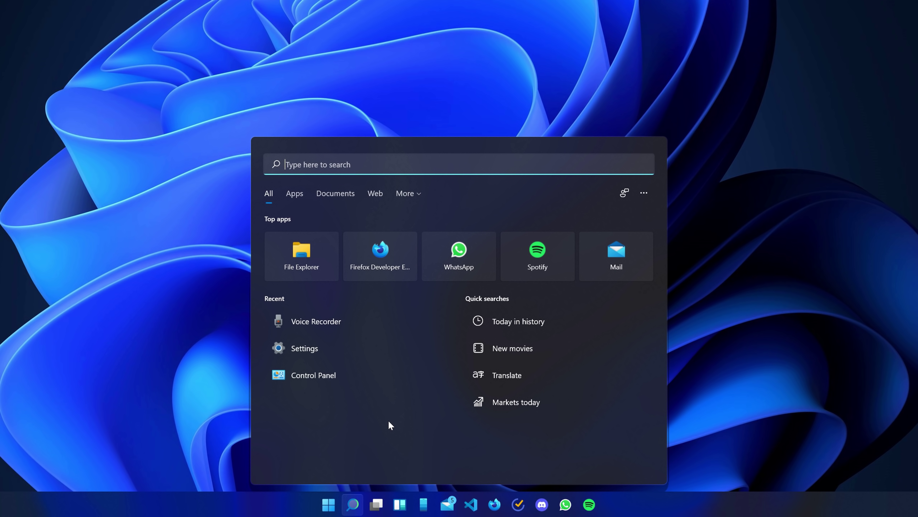
Step: Search for 'file exp', then 'task b' from Start, dismissing each without opening anything
text(file exp)
key(Return)
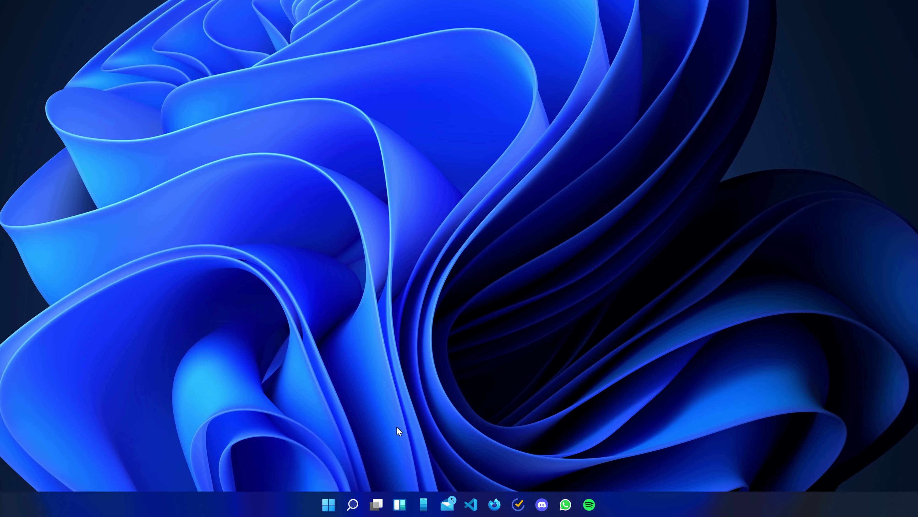
click(332, 504)
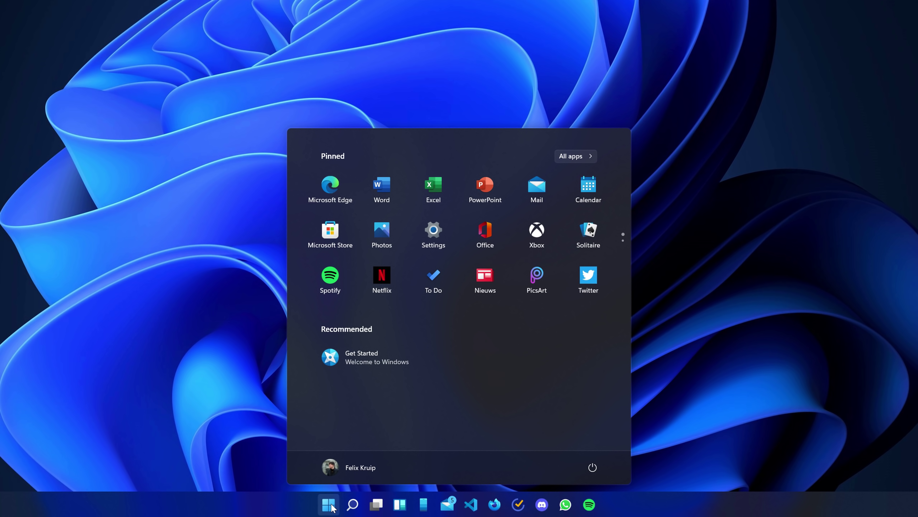
text(task b)
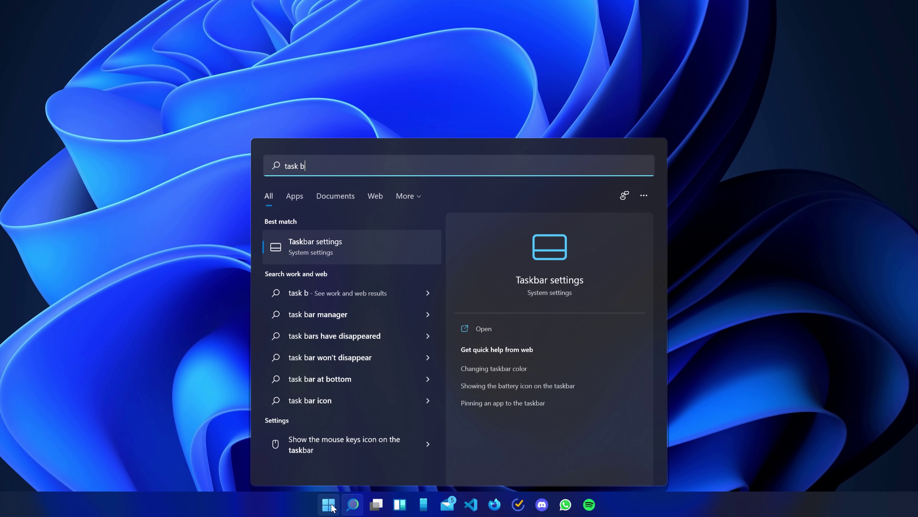
key(Return)
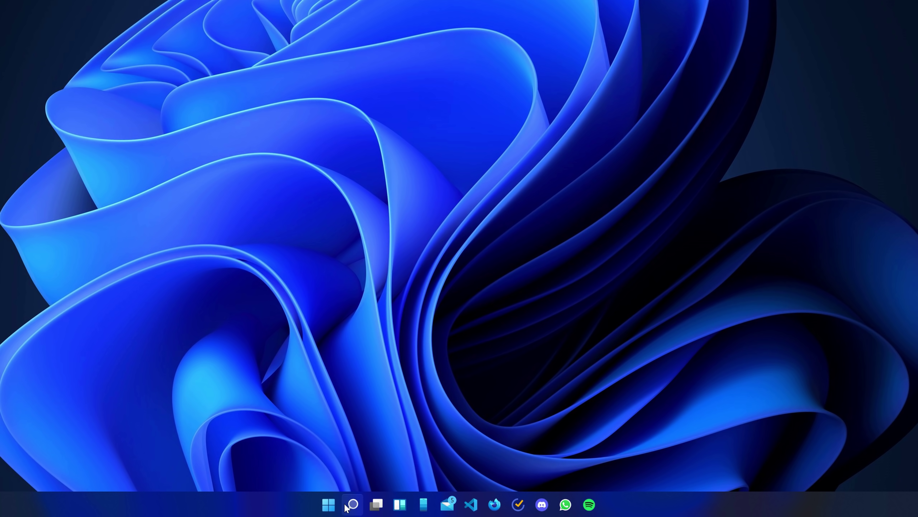
Step: Open and close the Start menu, then open and close the virtual desktops overview
click(331, 506)
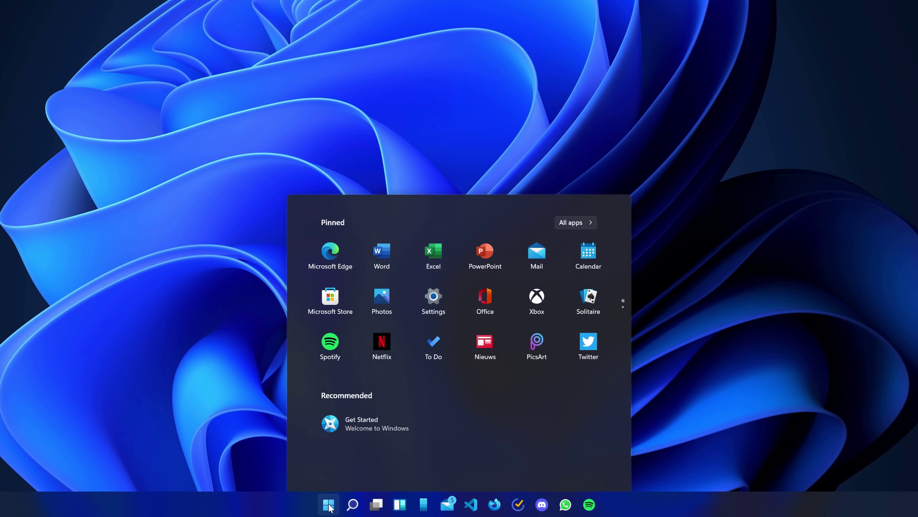
click(331, 505)
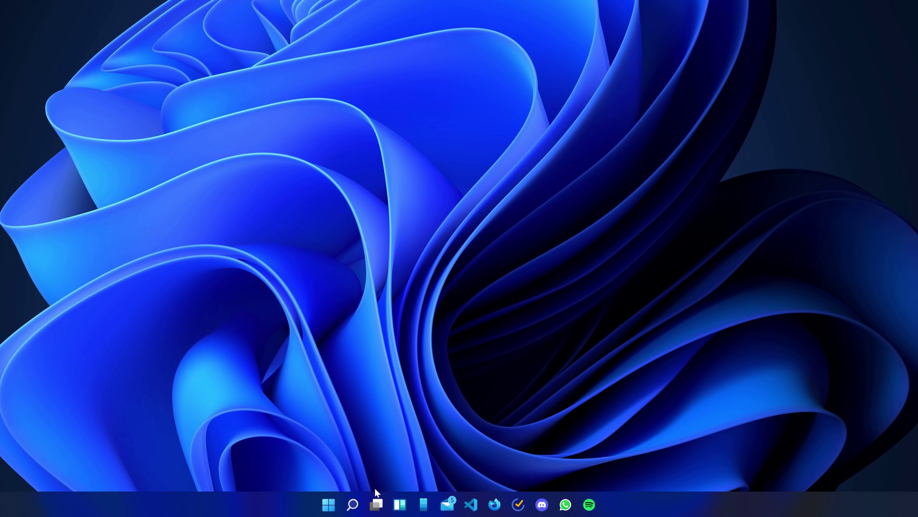
click(378, 510)
click(378, 507)
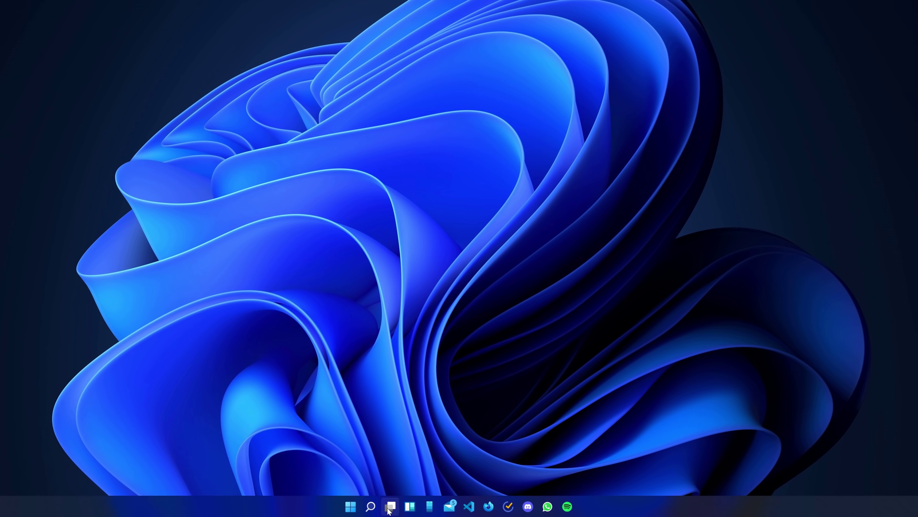
Step: Switch to Desktop 1, then back to Desktop 2
mouse_move(377, 504)
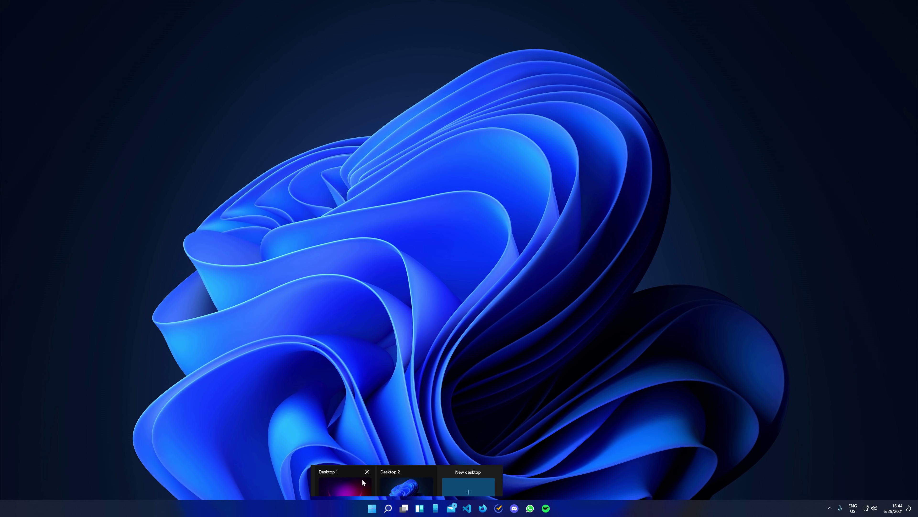
click(347, 481)
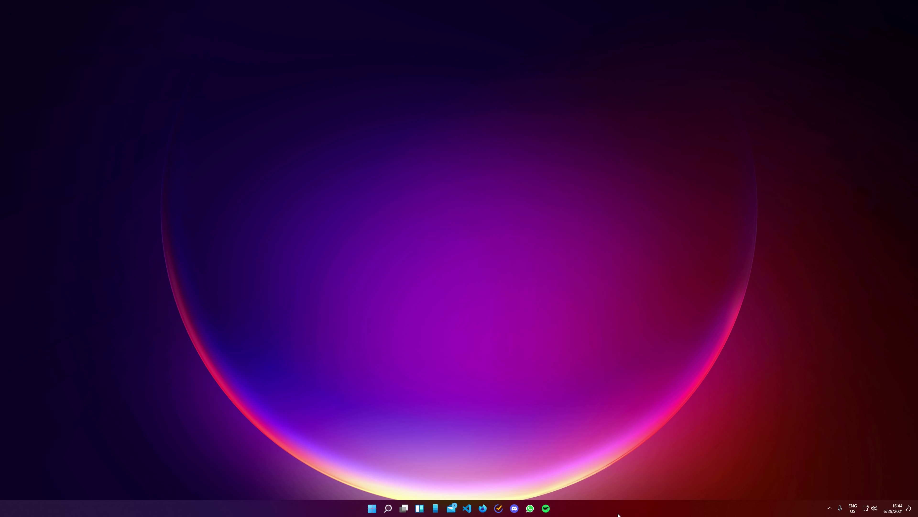
mouse_move(404, 507)
click(447, 468)
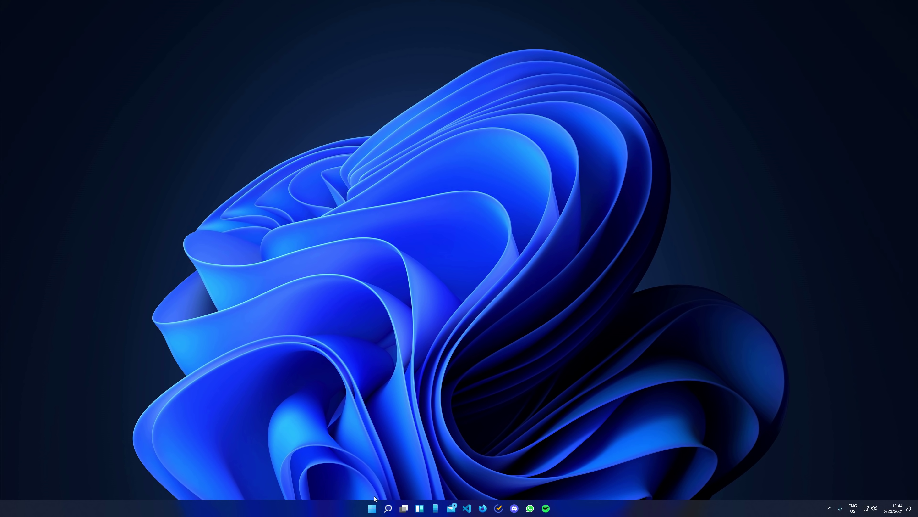
Step: Open and close the virtual desktops overview, then show the widgets panel
click(404, 508)
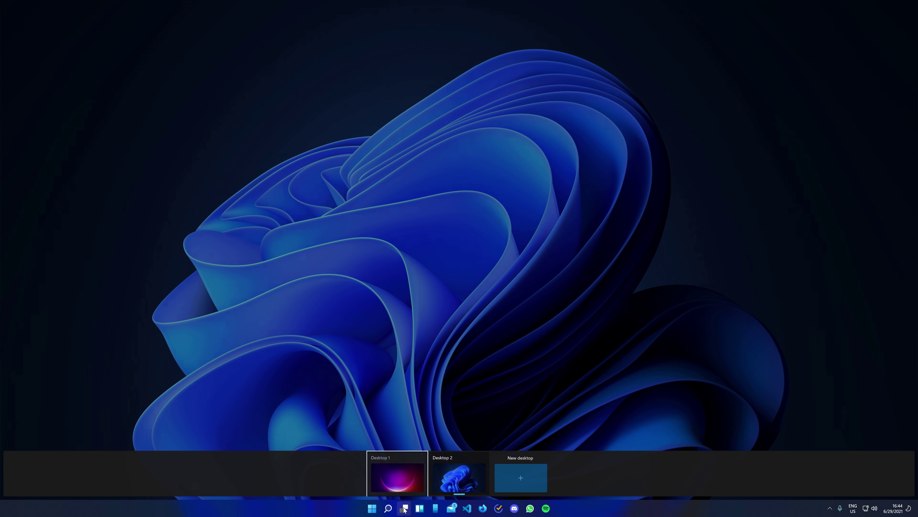
click(496, 436)
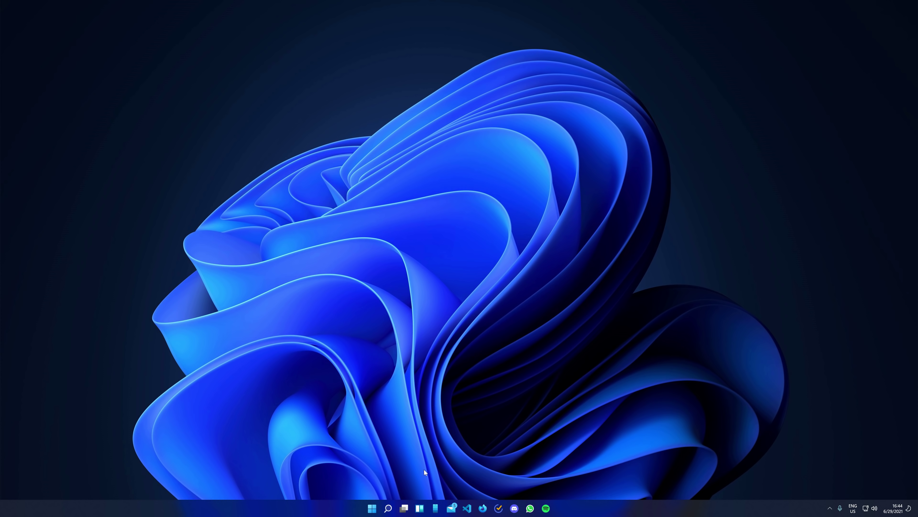
click(420, 515)
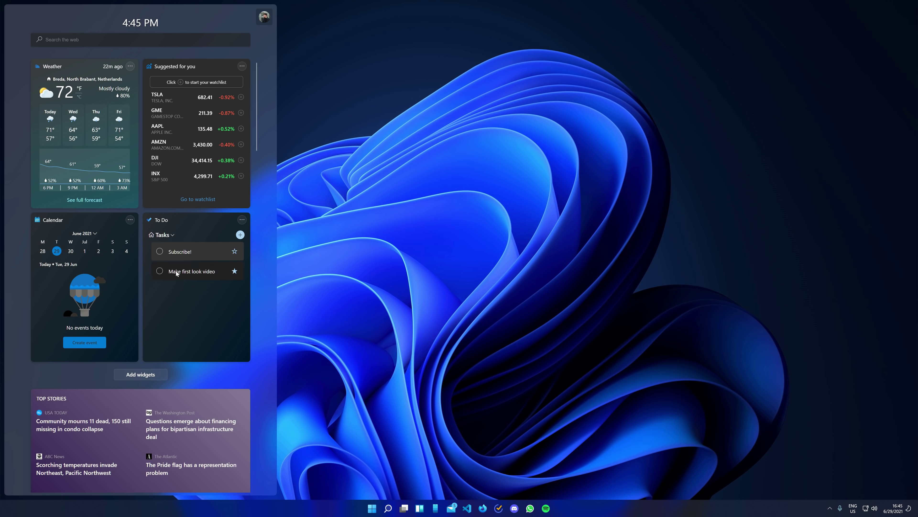
Step: Mark the 'Make first look video' task done, then browse the Add widgets settings and close them
click(160, 271)
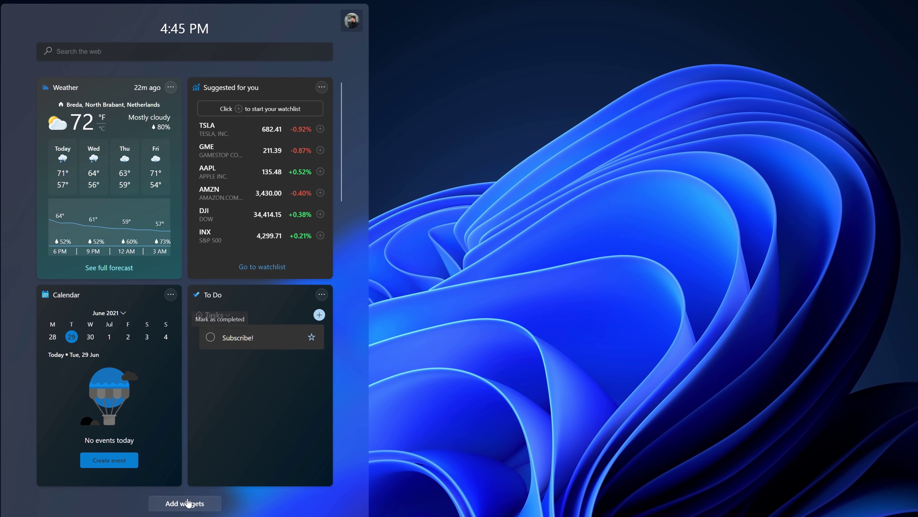
click(157, 420)
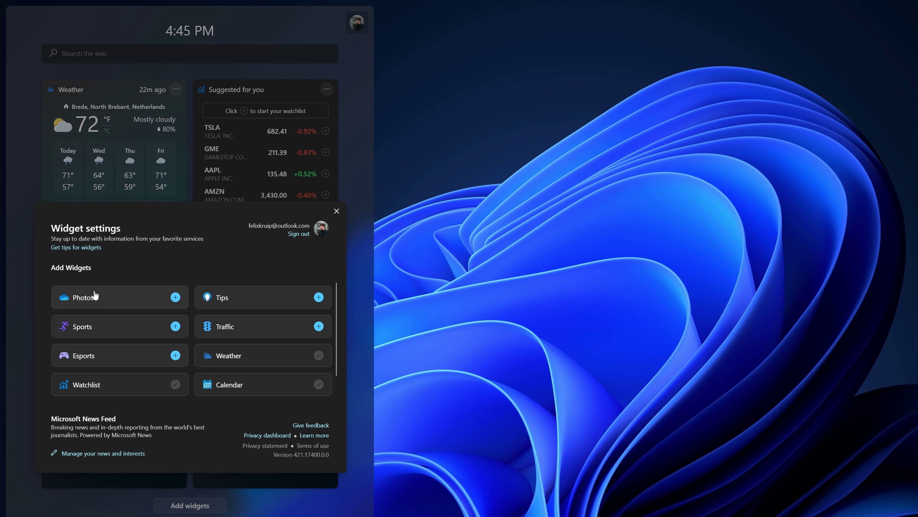
scroll(226, 307, down, 1)
scroll(254, 336, up, 1)
scroll(146, 367, down, 1)
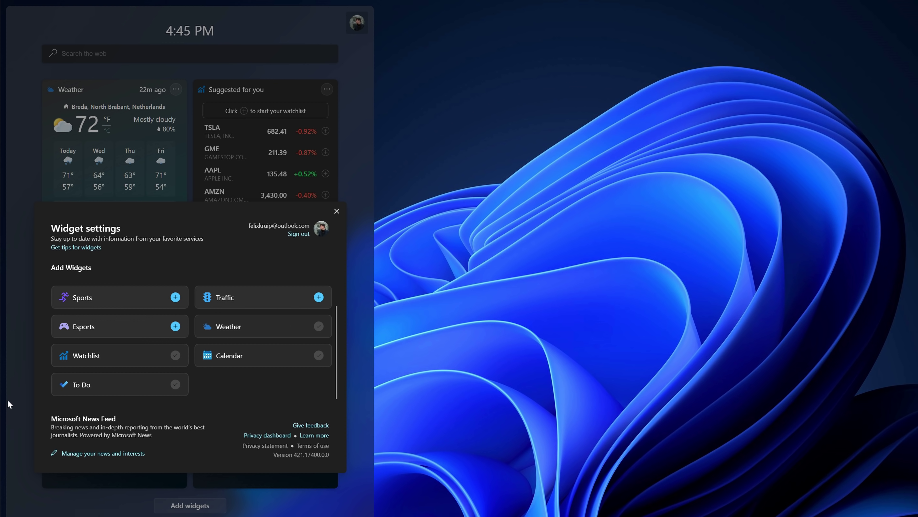
click(337, 211)
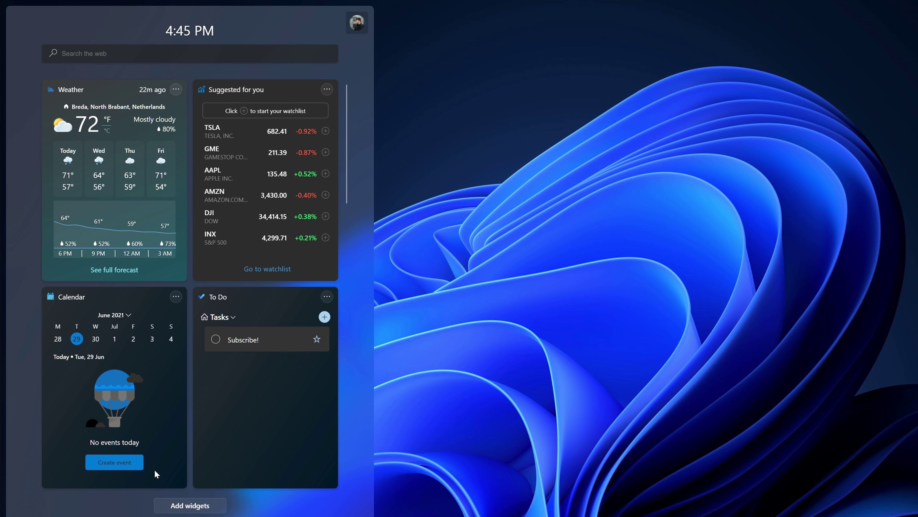
Step: Scroll the widgets panel, try its web search box, then close the panel
scroll(159, 466, down, 15)
scroll(128, 115, up, 15)
click(113, 48)
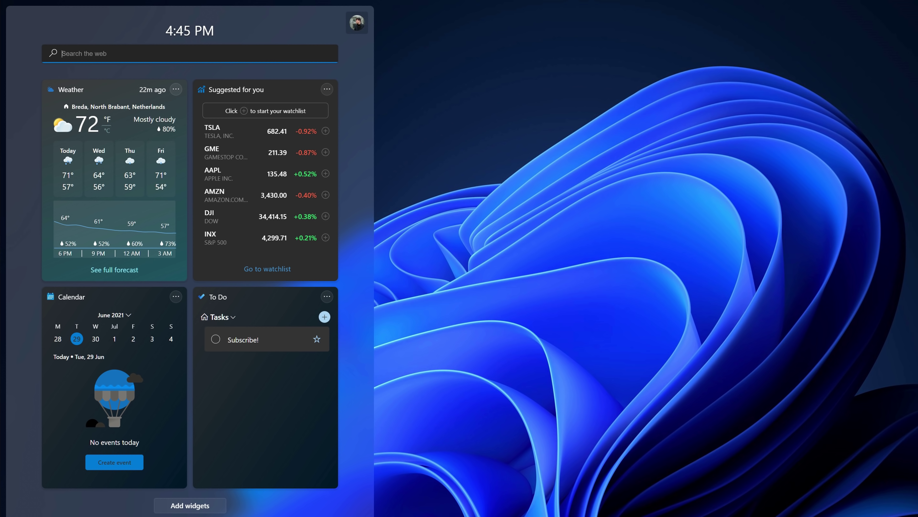
click(382, 88)
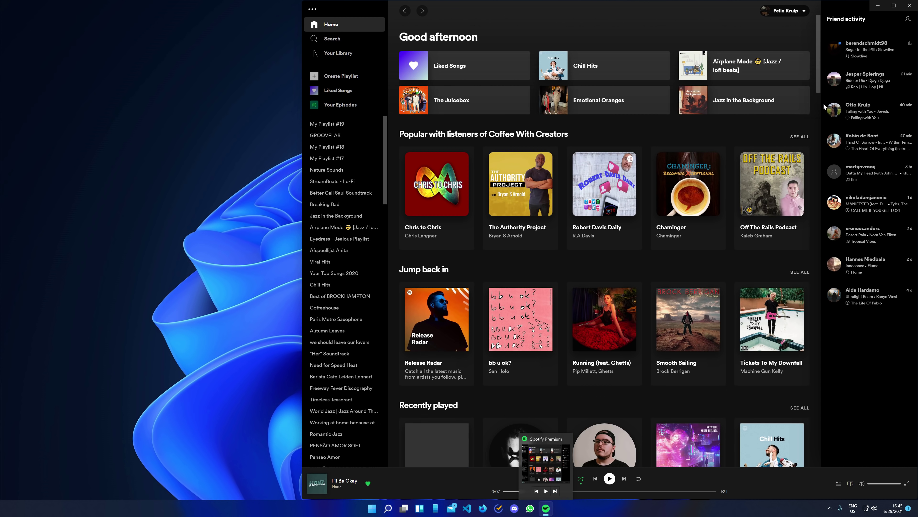
Step: Close Spotify and relaunch it through PowerToys Run by searching 'spot'
click(909, 6)
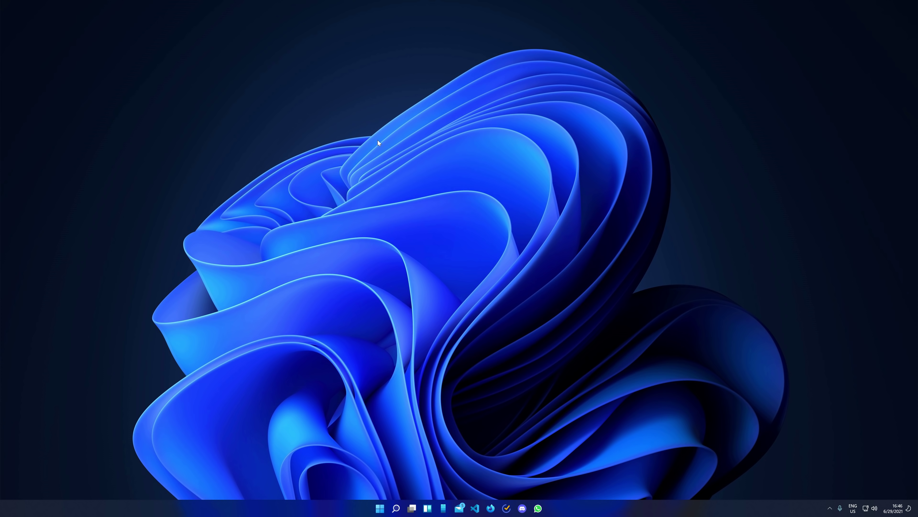
key(alt+space)
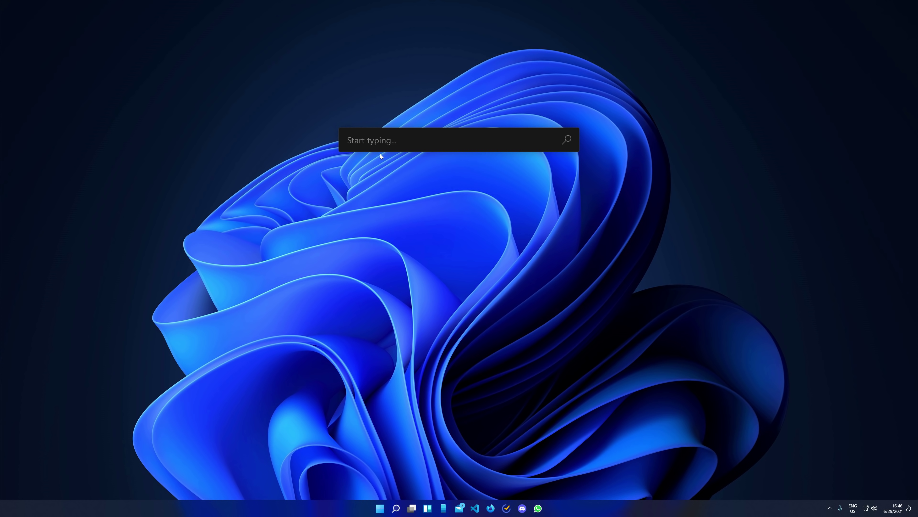
text(spot)
key(Return)
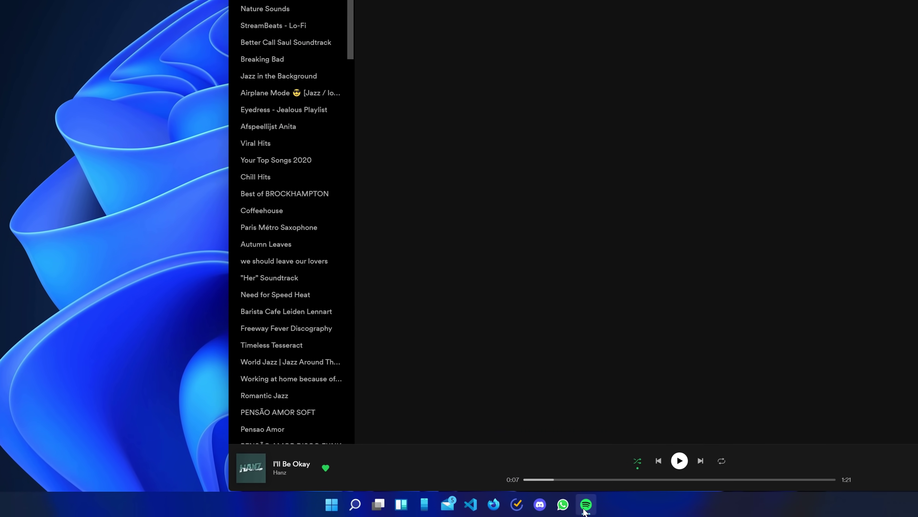
Step: Minimise and restore the Spotify window twice from the taskbar
click(546, 508)
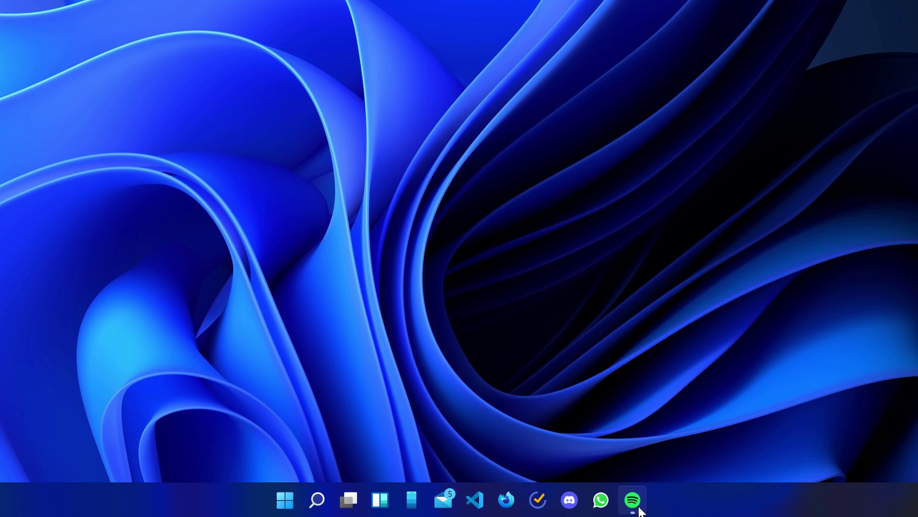
click(639, 507)
click(641, 508)
click(640, 506)
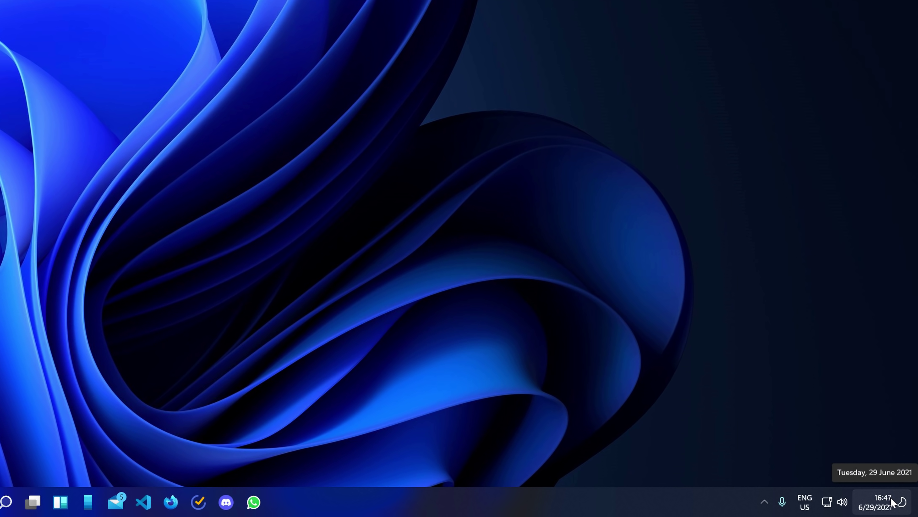
Step: View the full June 2021 calendar in the notifications panel, then close it
click(869, 504)
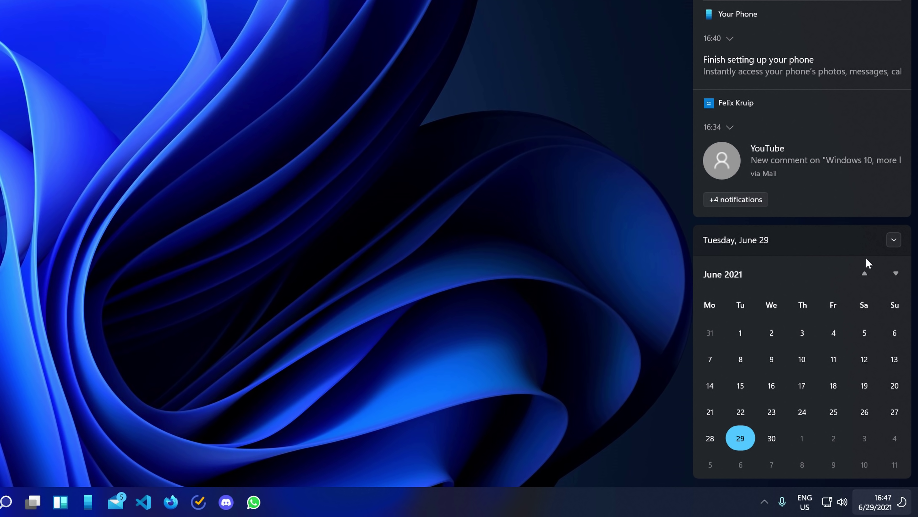
click(895, 348)
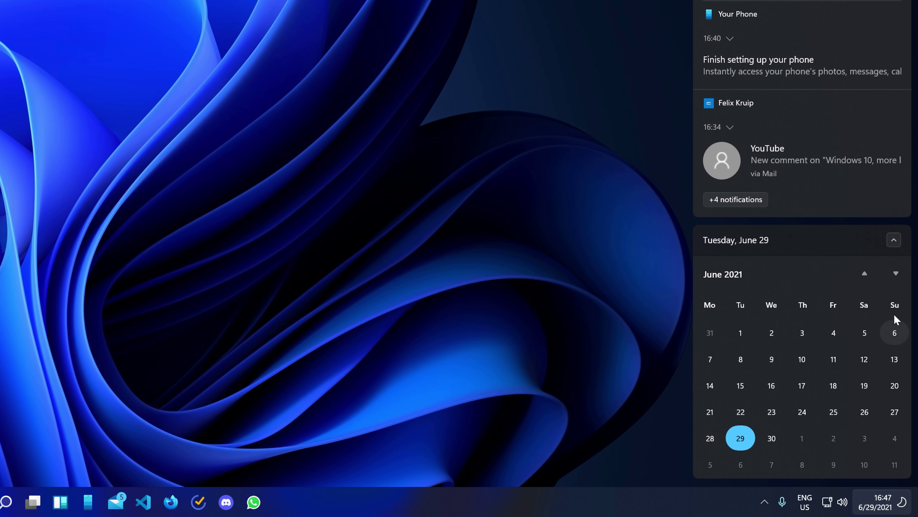
click(535, 61)
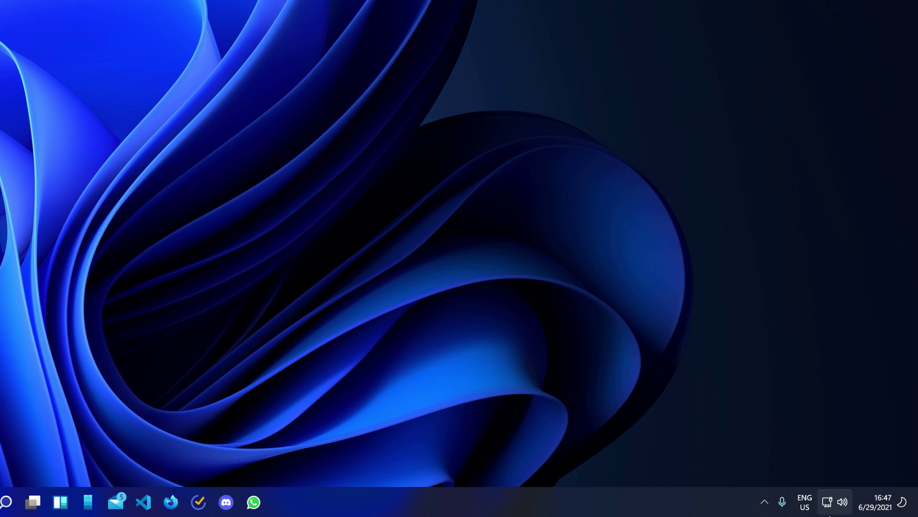
Step: Browse the quick settings tile editor without adding tiles, then set the volume to 0
click(833, 508)
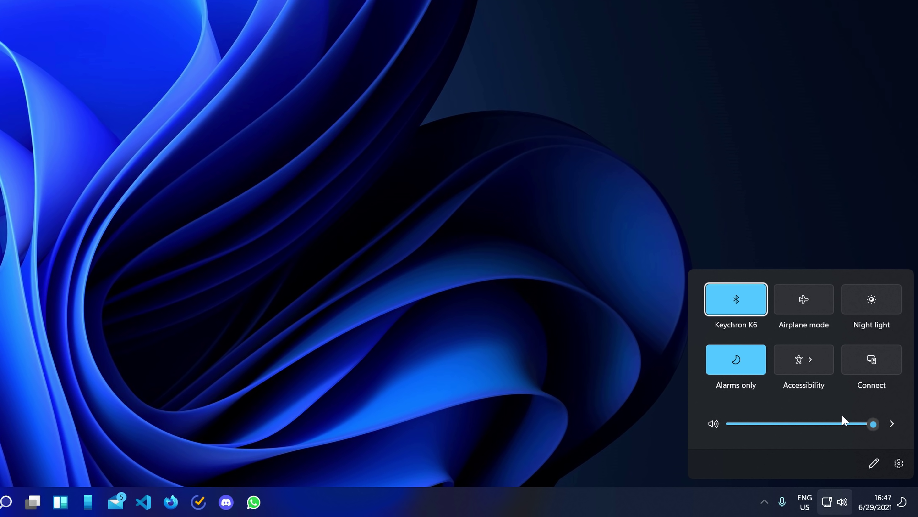
click(874, 463)
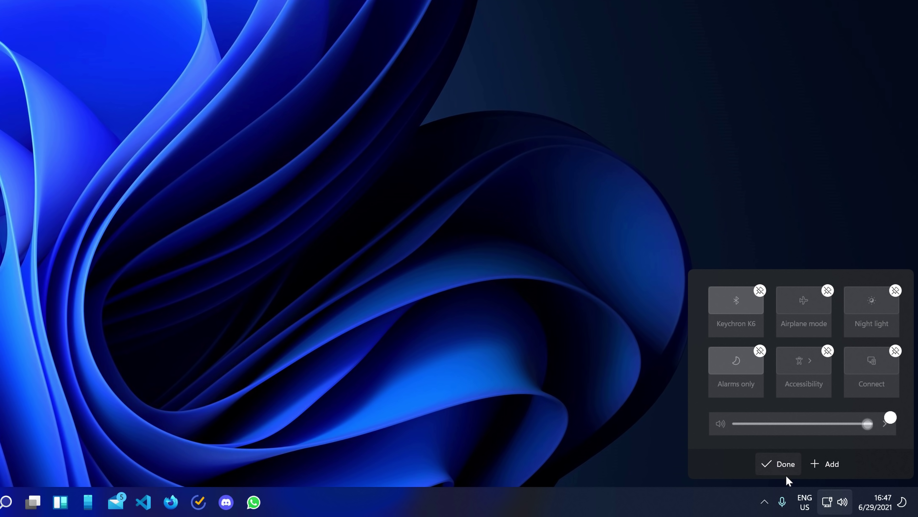
click(830, 465)
click(770, 468)
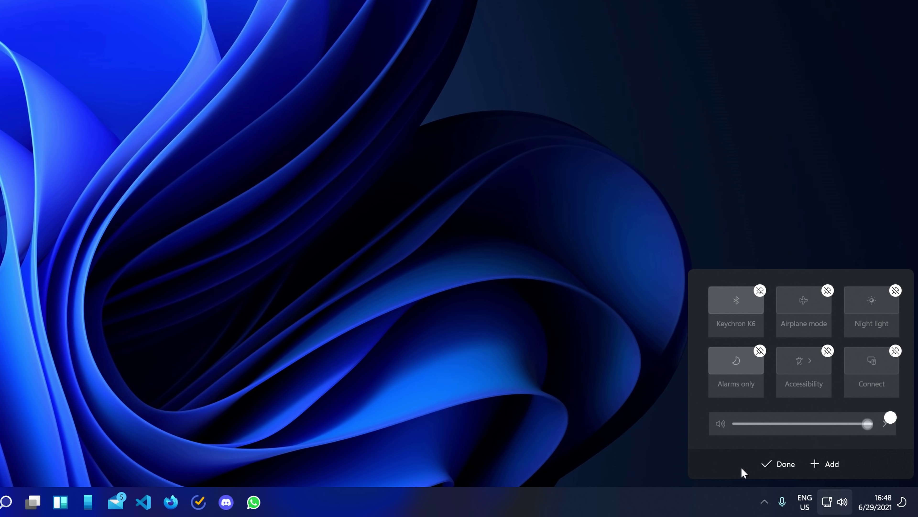
click(777, 463)
mouse_move(881, 425)
mouse_down()
mouse_move(733, 432)
mouse_move(893, 423)
mouse_move(756, 425)
mouse_move(892, 426)
mouse_move(866, 428)
mouse_up()
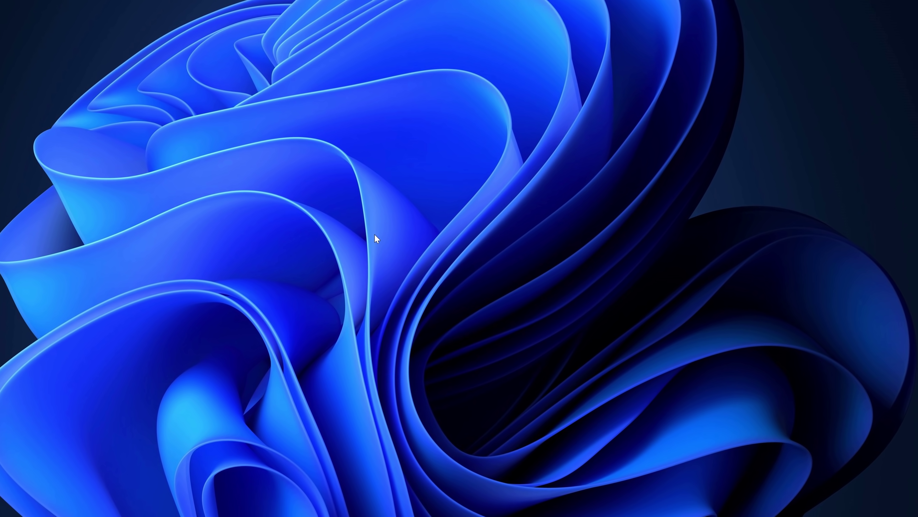
Step: Compare the desktop's right-click menu with its classic Show more options menu, then open Start
right_click(381, 245)
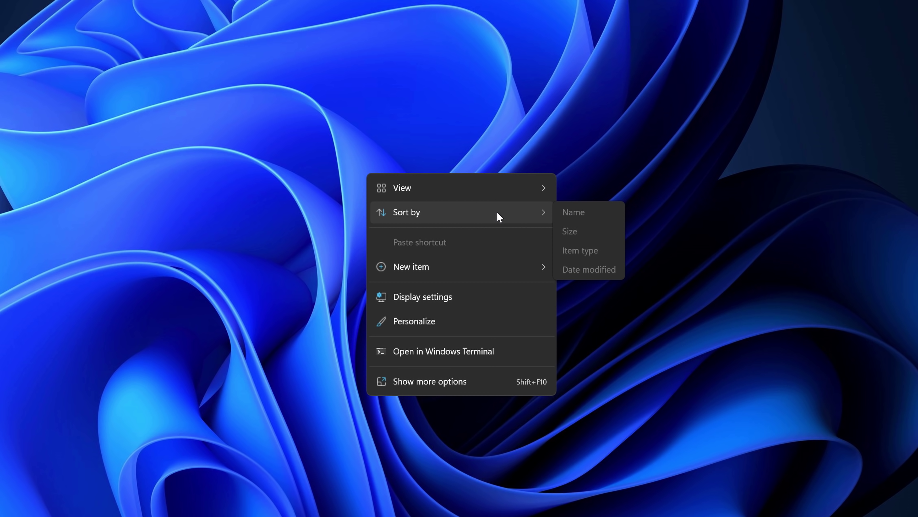
click(455, 382)
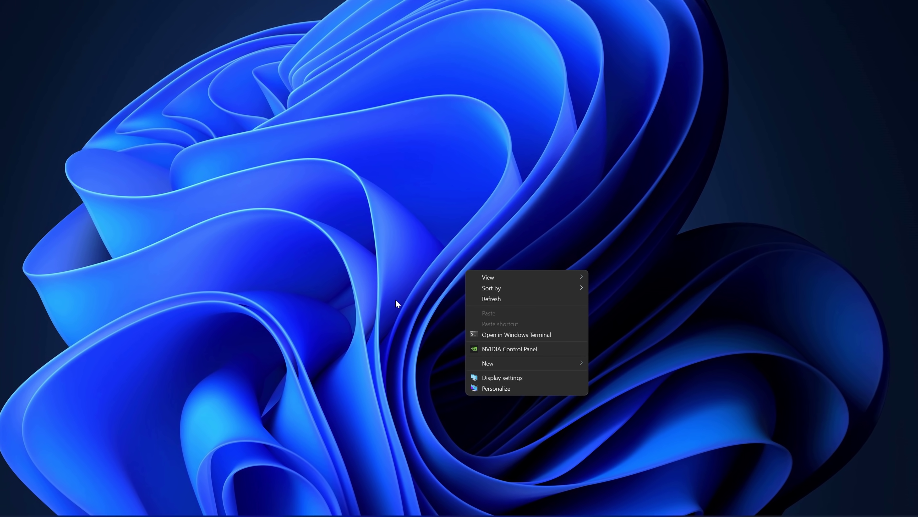
click(395, 299)
key(super)
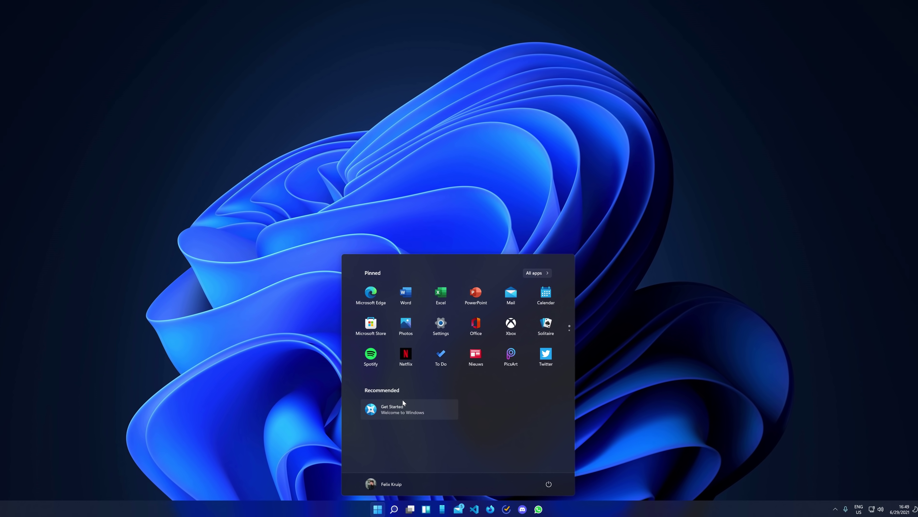
Step: Launch File Explorer via a 'file explorer' search, then maximise, restore and re-maximise it
text(file explorer)
click(370, 331)
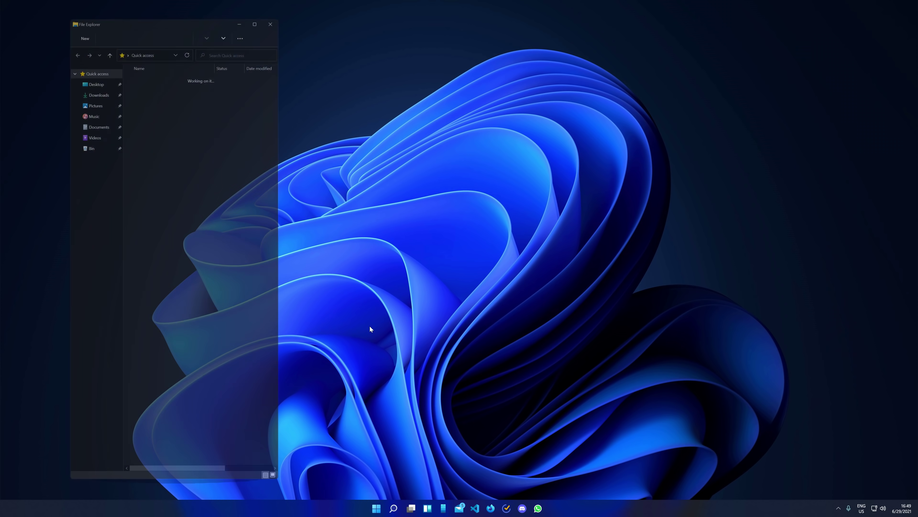
double_click(211, 11)
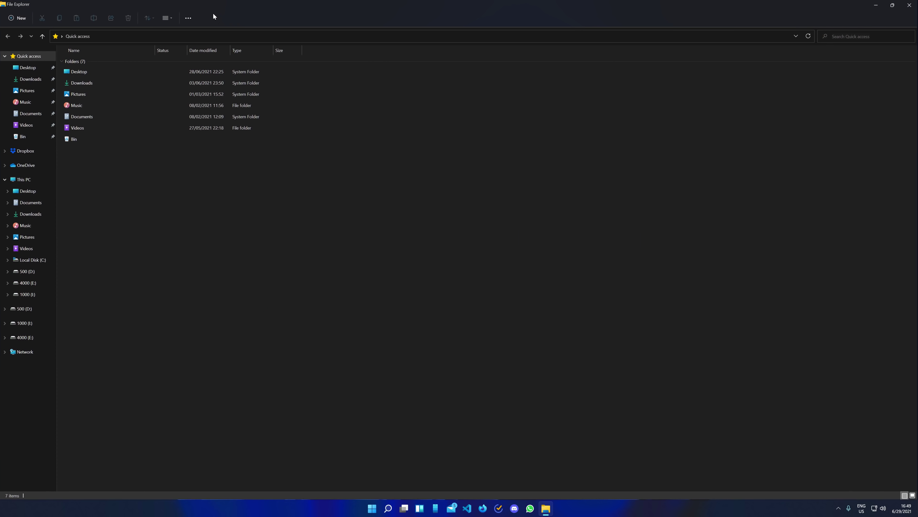
drag(242, 5, 332, 148)
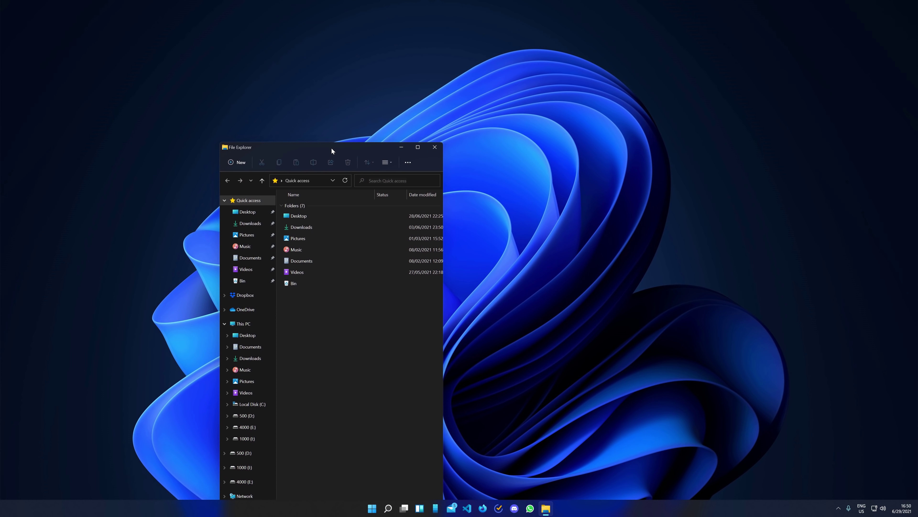
double_click(332, 148)
Step: Snap File Explorer to the left and right halves, then pull it out and maximise it
key(super+Left)
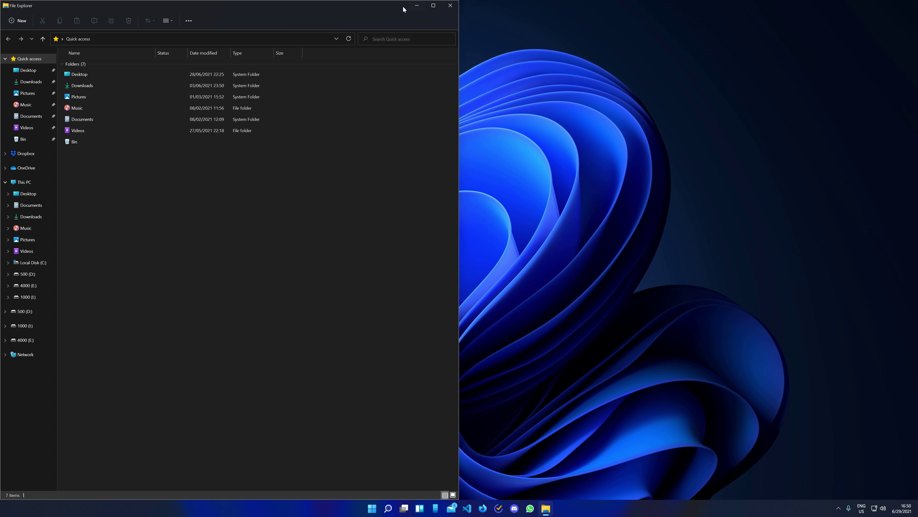
key(super+Right)
drag(770, 6, 492, 97)
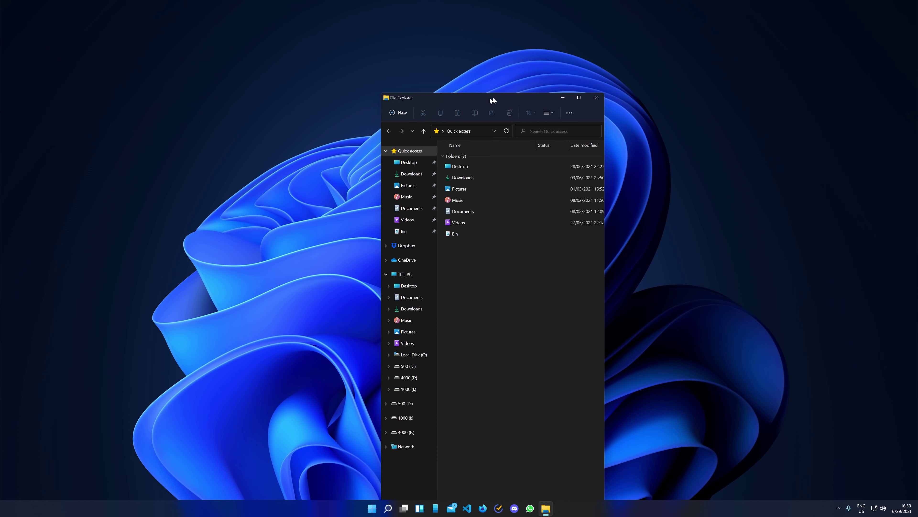
double_click(488, 97)
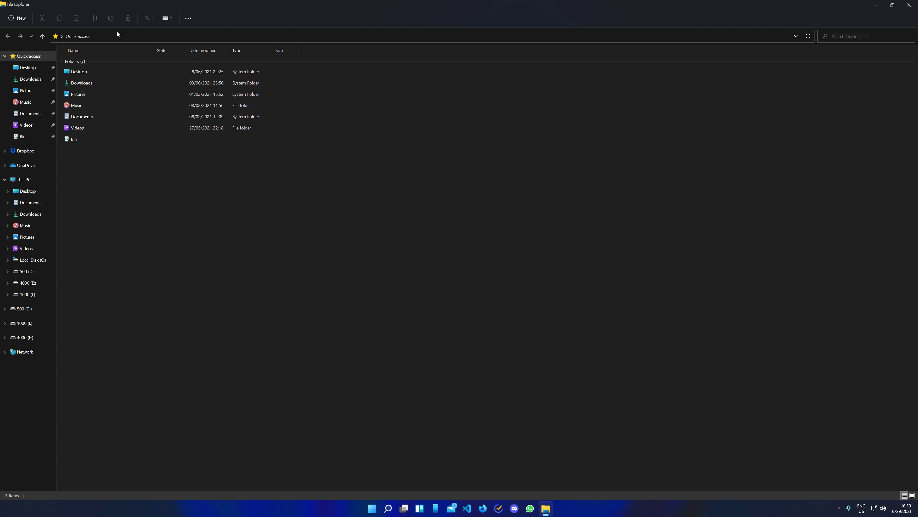
Step: Check the file list's View options without changing them, then minimise File Explorer
right_click(129, 188)
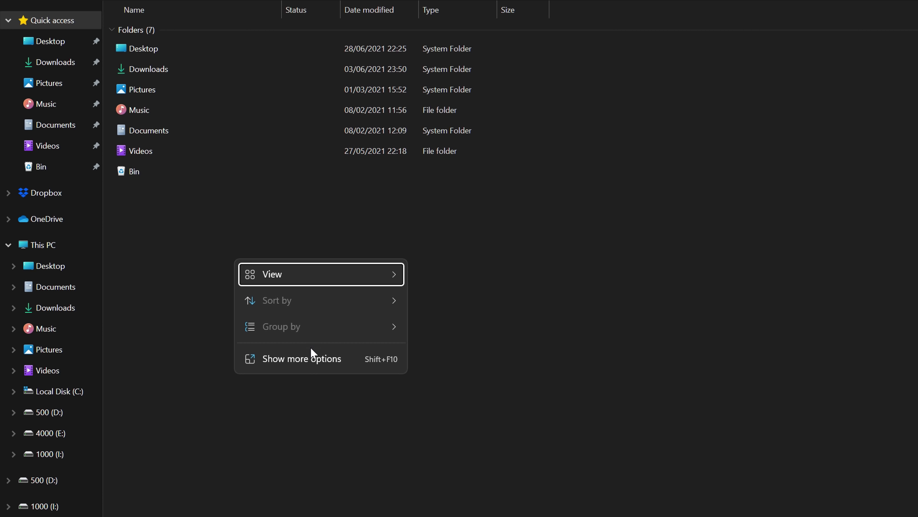
mouse_move(316, 273)
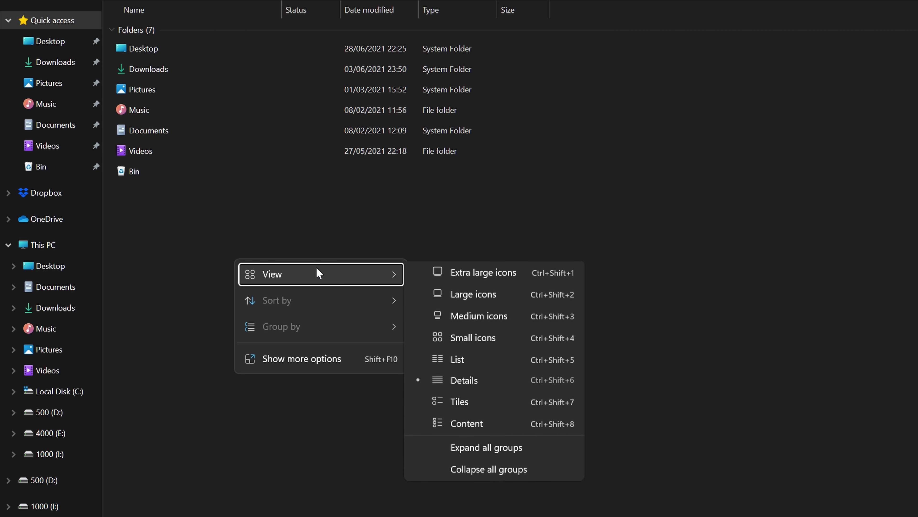
click(155, 289)
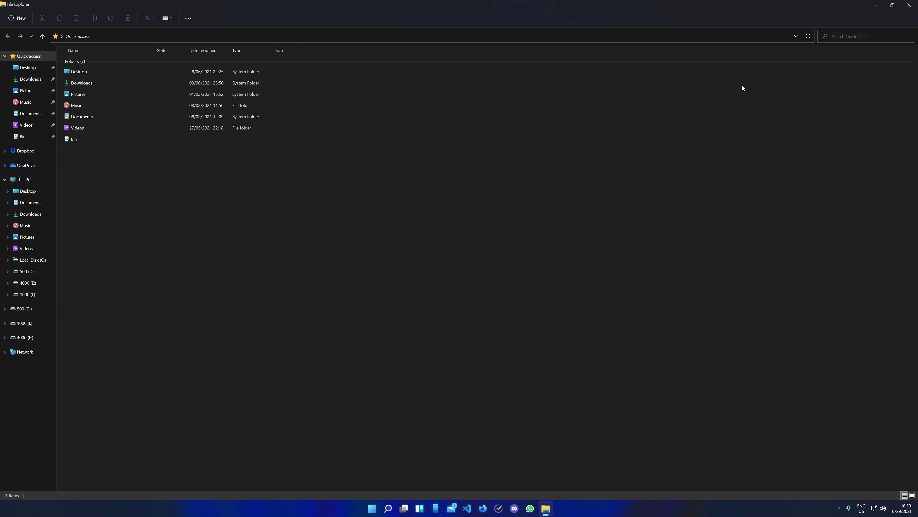
click(876, 5)
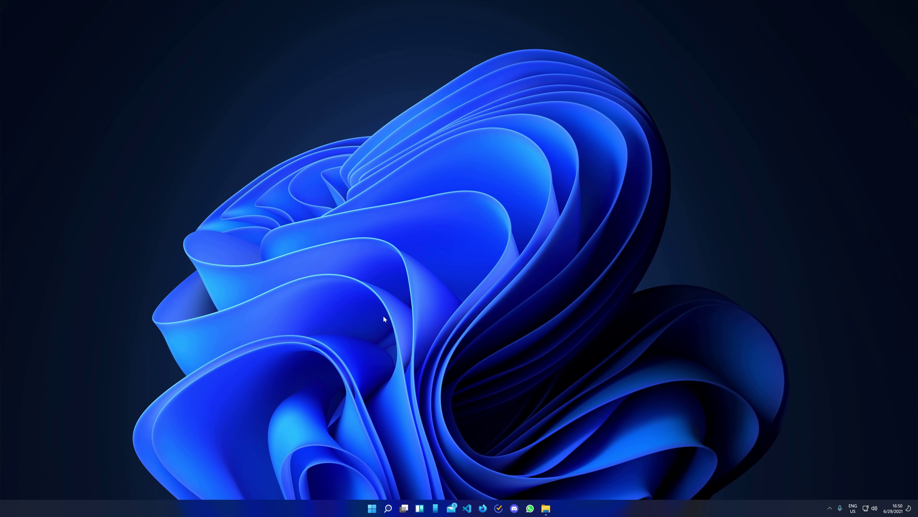
Step: Open Settings from the Start button's right-click quick links and snap it to the left half
right_click(372, 508)
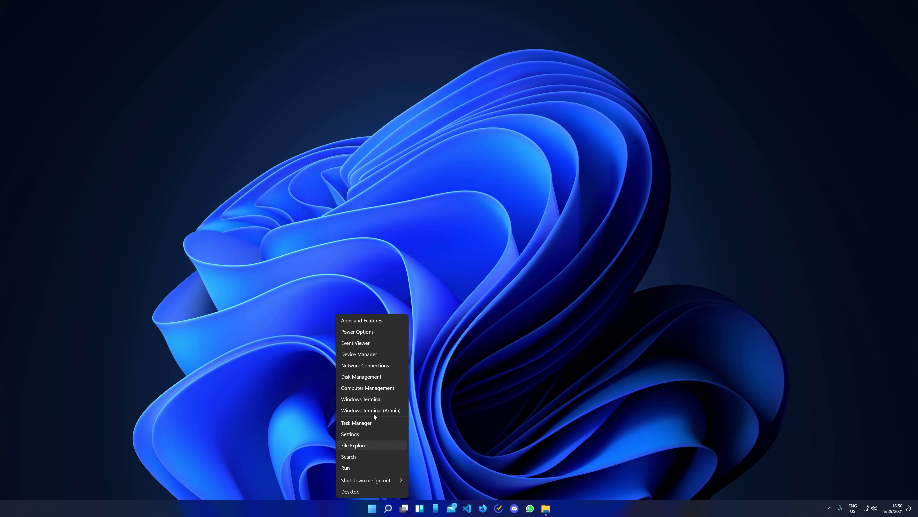
click(369, 435)
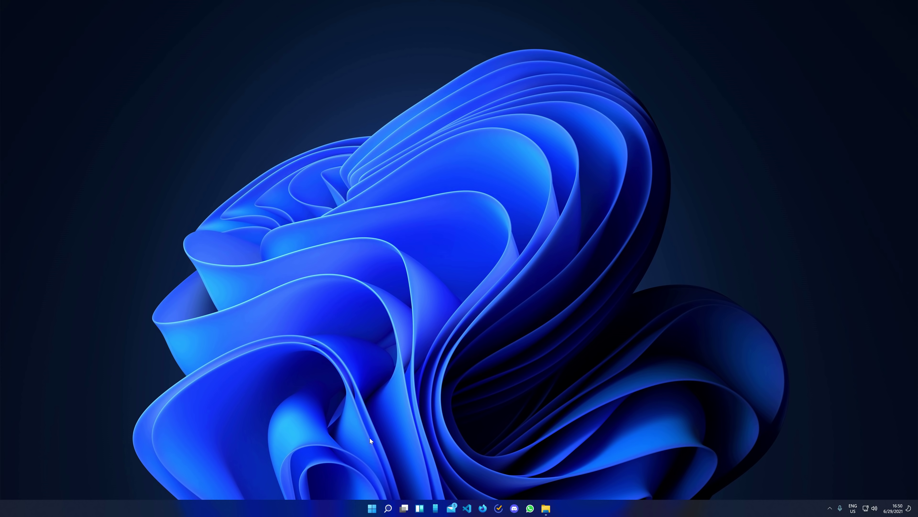
drag(267, 57, 1, 174)
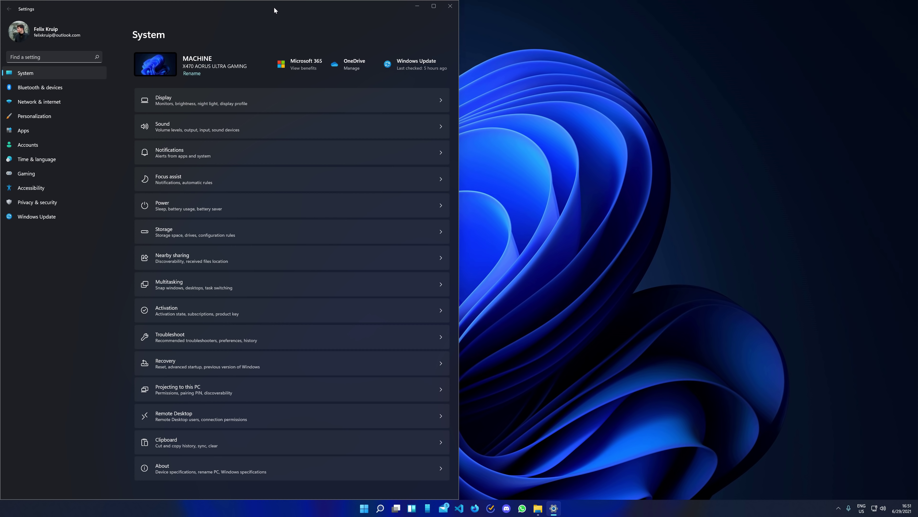
Step: Move the Settings window and switch to the Bluetooth & devices page
drag(274, 10, 336, 174)
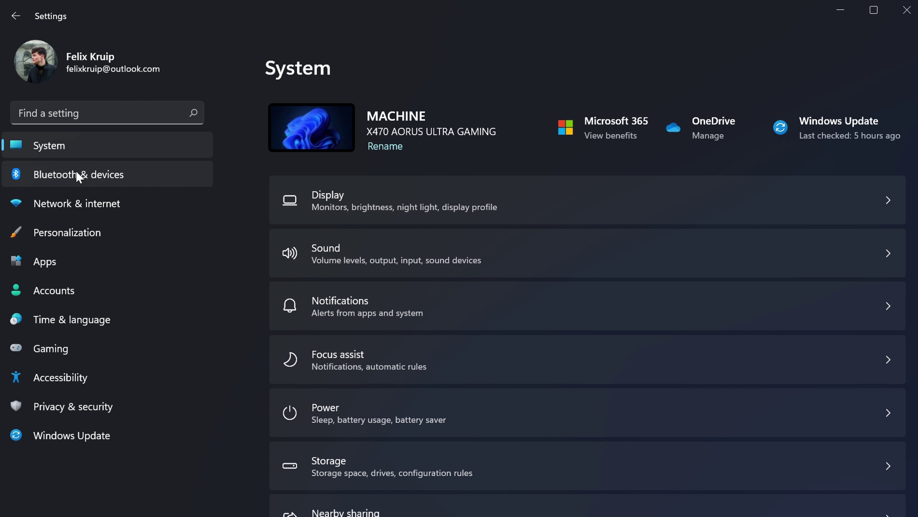
click(57, 174)
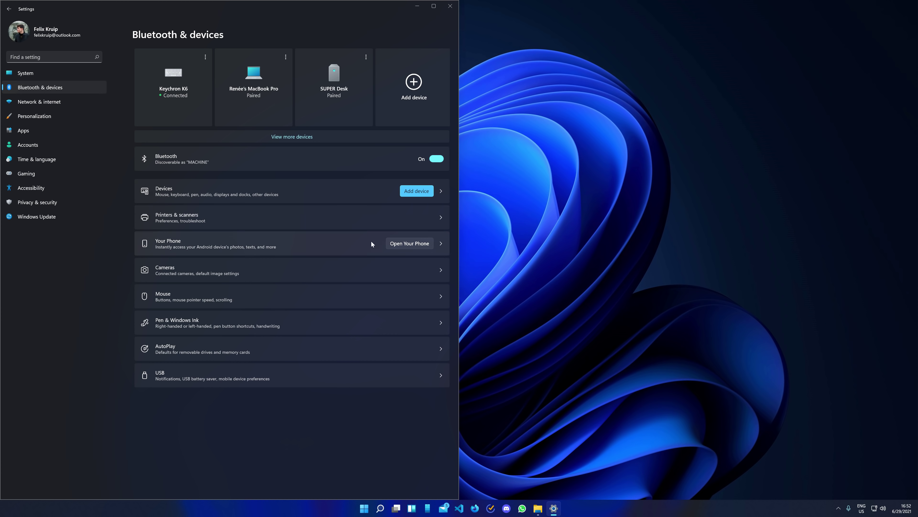
Step: Launch Your Phone, choose iPhone as the phone type, then minimize the app
click(422, 245)
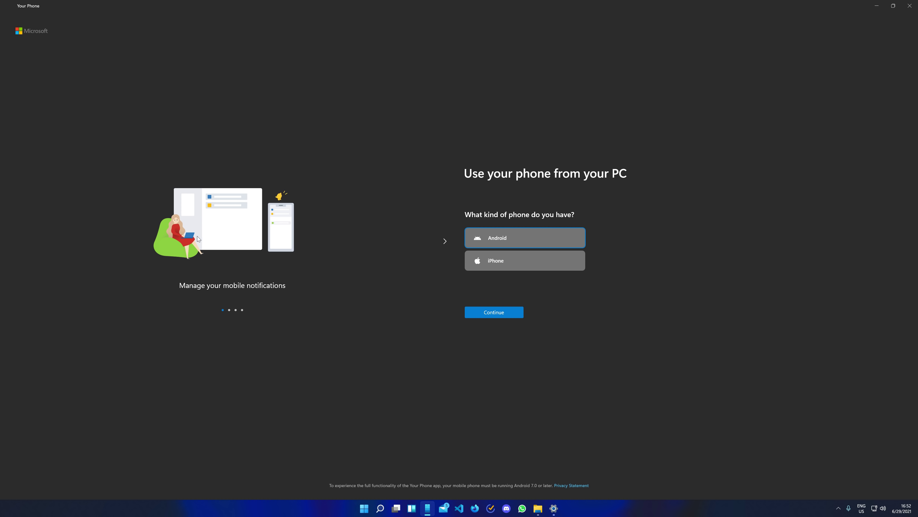
click(503, 262)
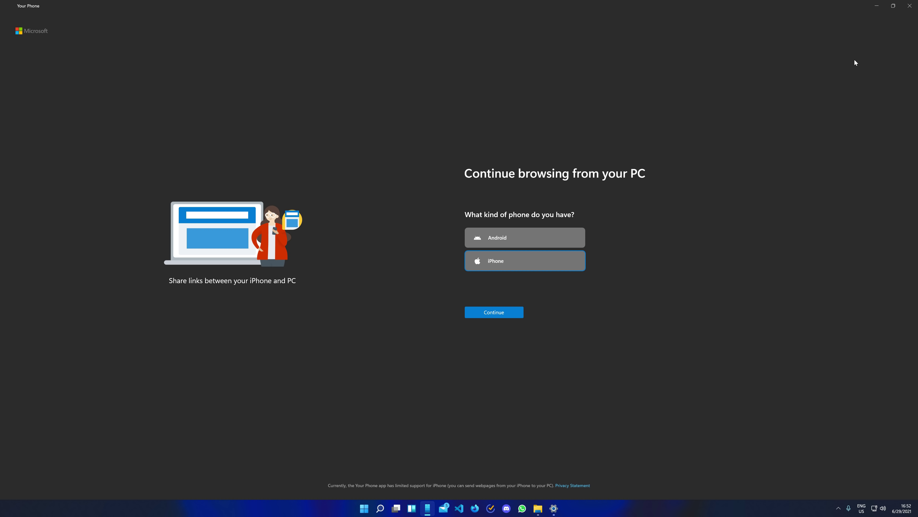
click(428, 506)
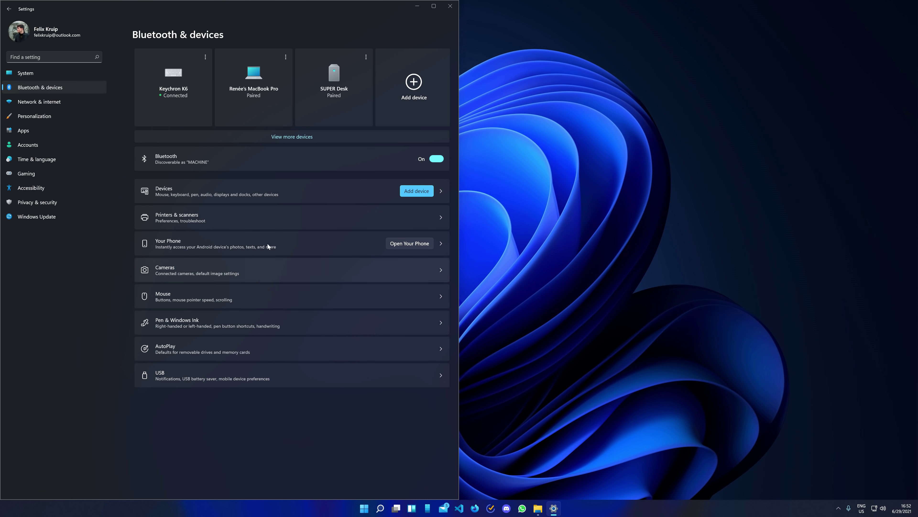
Step: Visit Network & internet, then Personalization's Background page, and return to Personalization
click(40, 103)
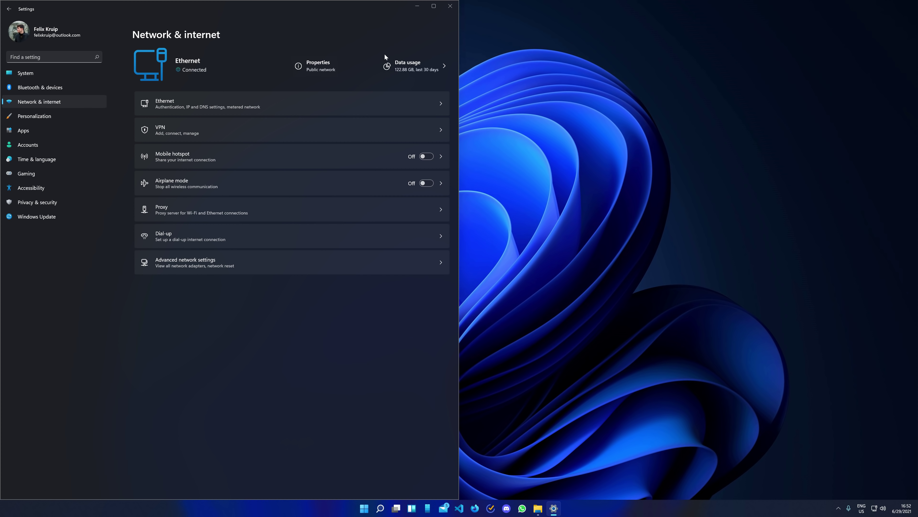
click(53, 113)
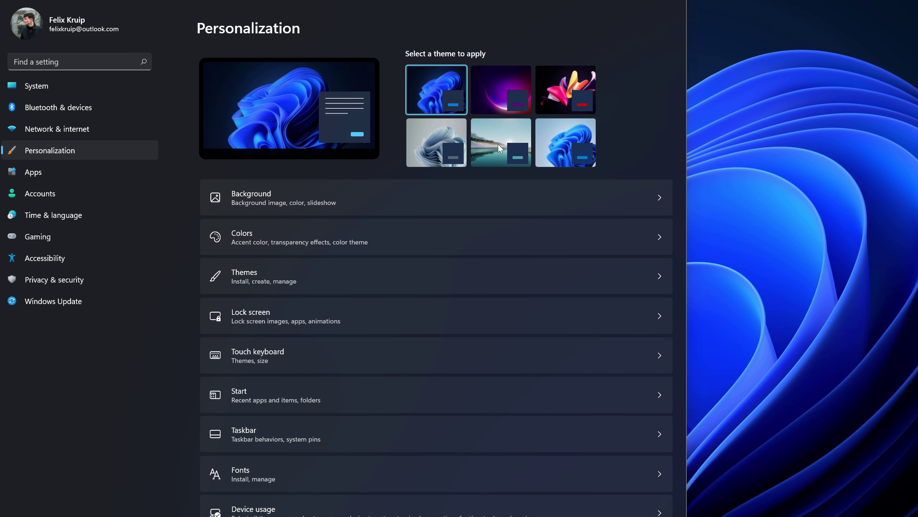
click(339, 195)
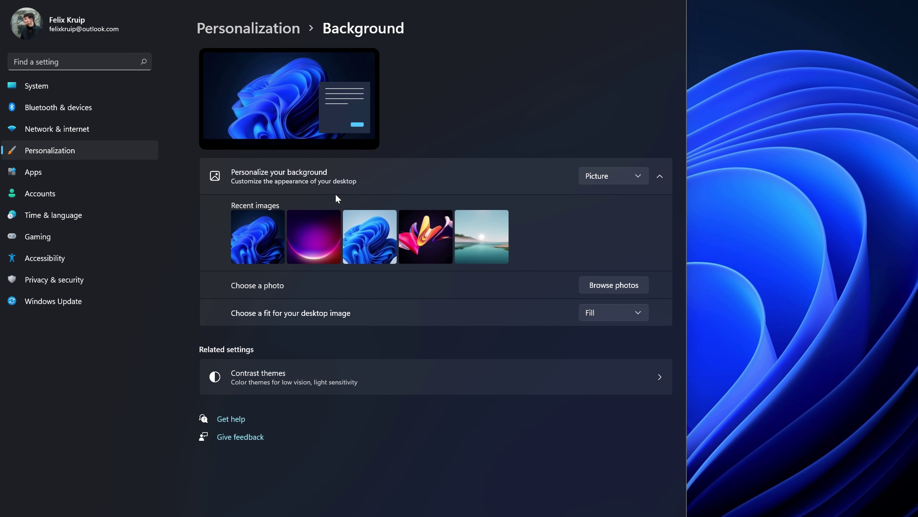
click(230, 32)
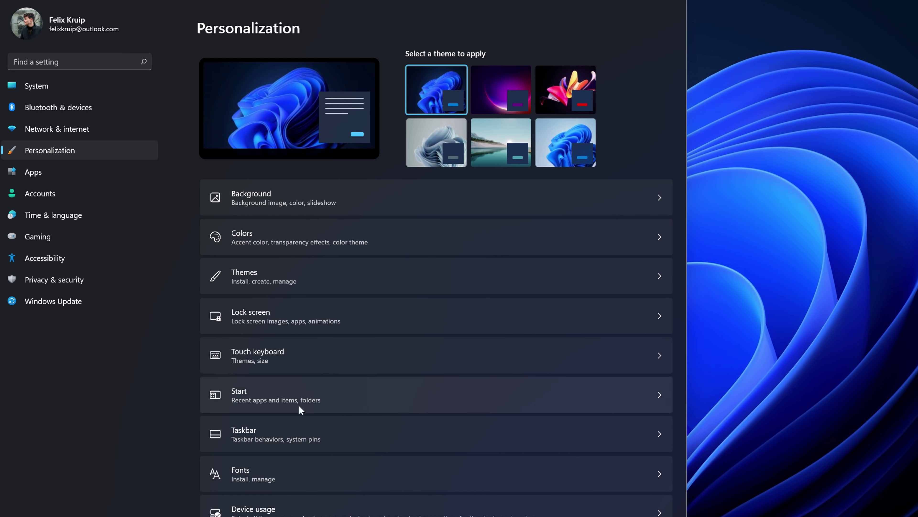
Step: Check the Colors page, go back, and open the Themes page
click(249, 235)
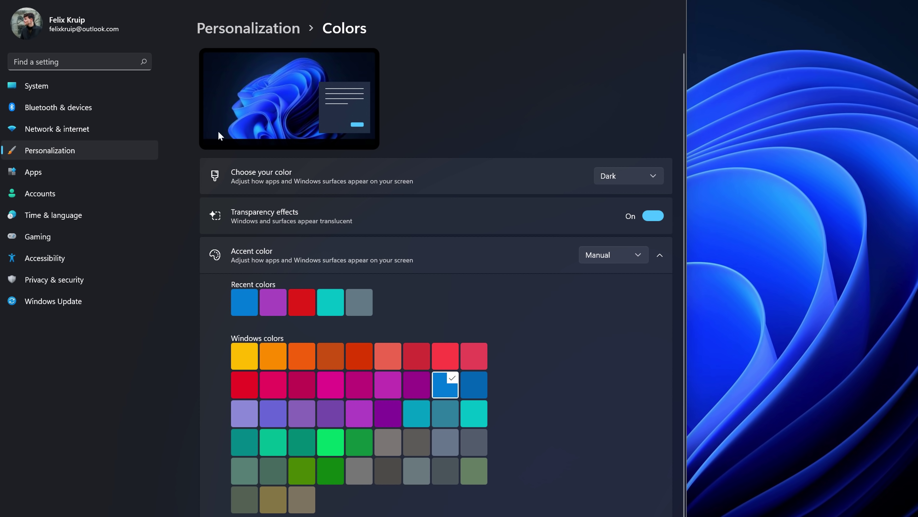
click(253, 28)
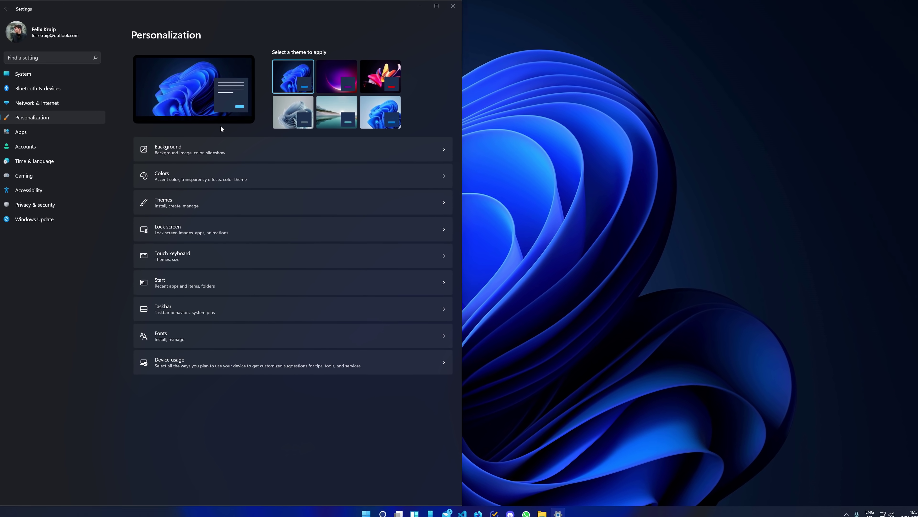
click(176, 208)
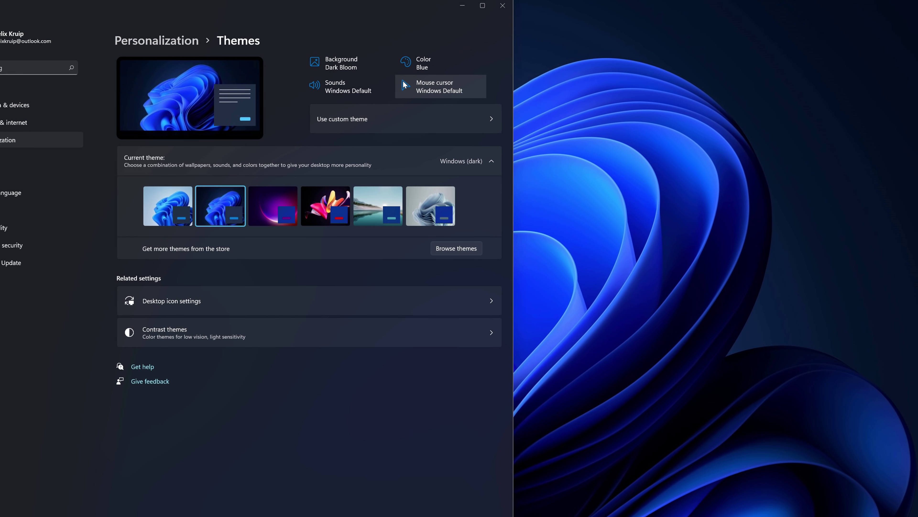
Step: Open Mouse Properties from Mouse cursor, review the Buttons tab, close with OK, and return to Personalization
click(433, 84)
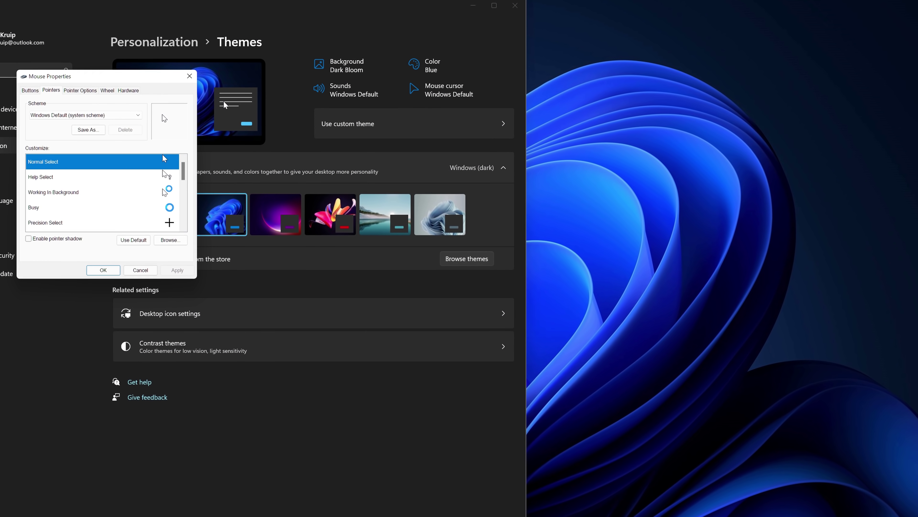
key(Escape)
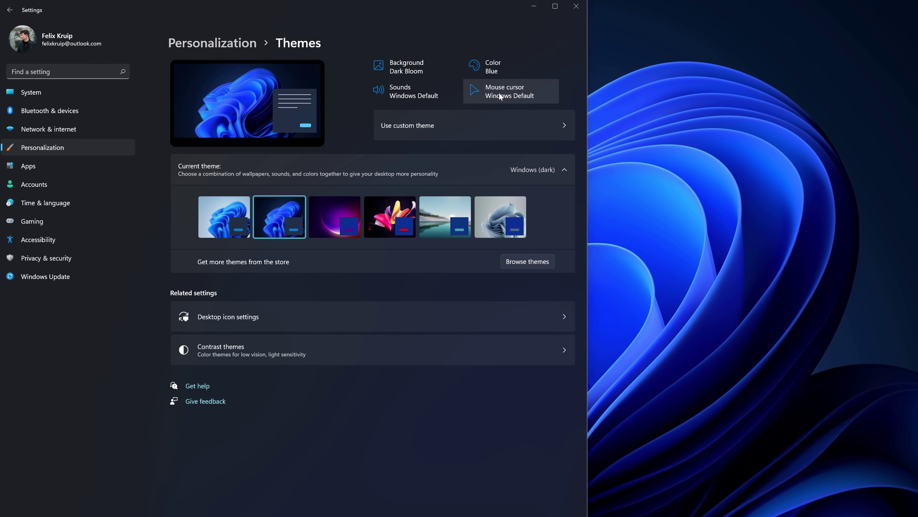
click(456, 88)
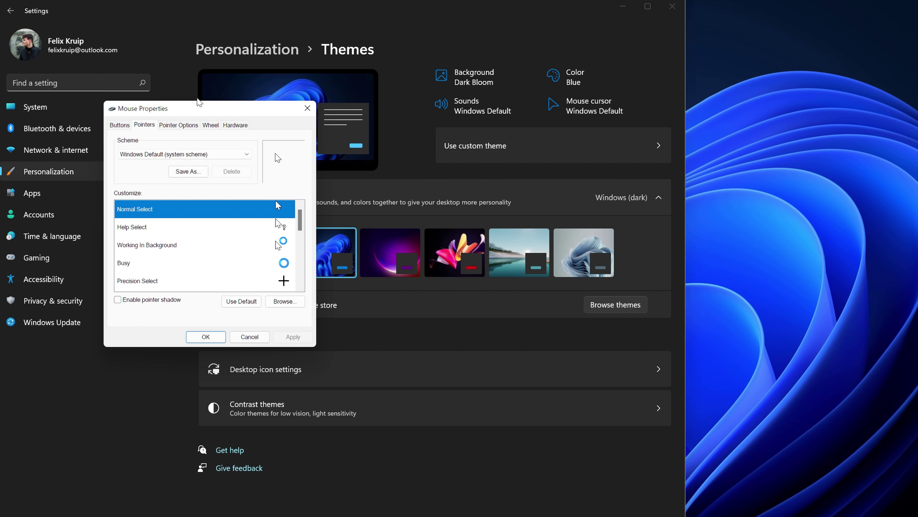
click(127, 127)
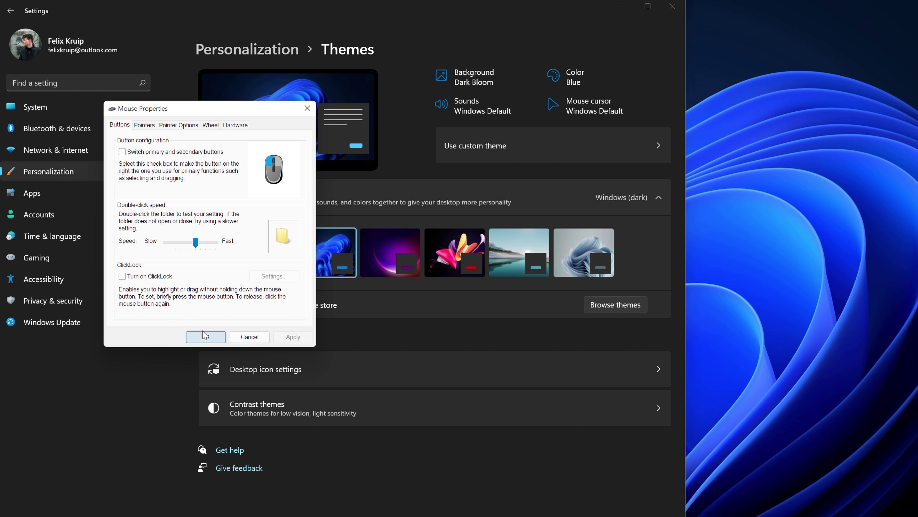
click(206, 336)
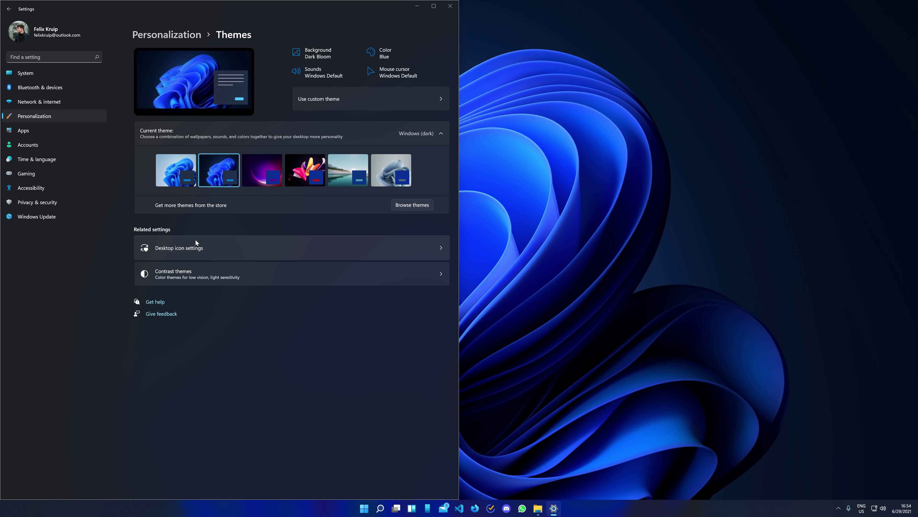
click(49, 117)
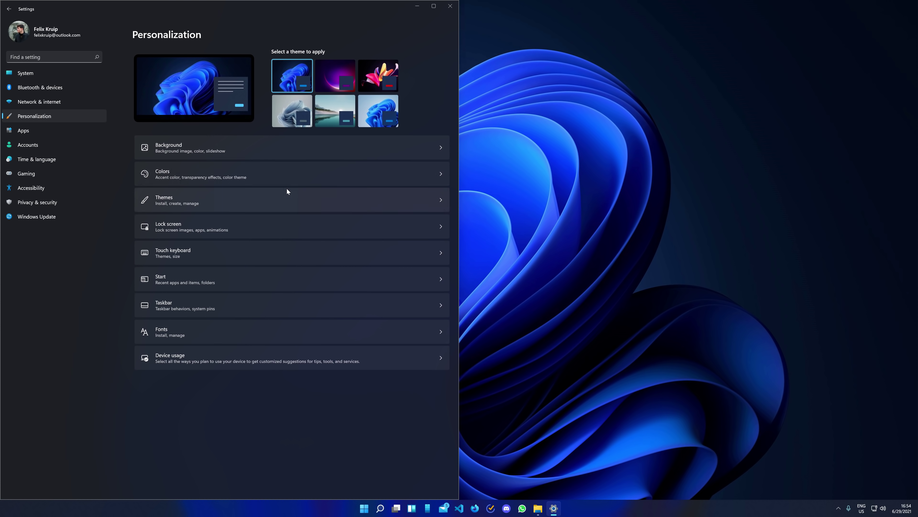
Step: Open Touch keyboard settings, try the Custom theme editor, and preview the touch keyboard
click(168, 249)
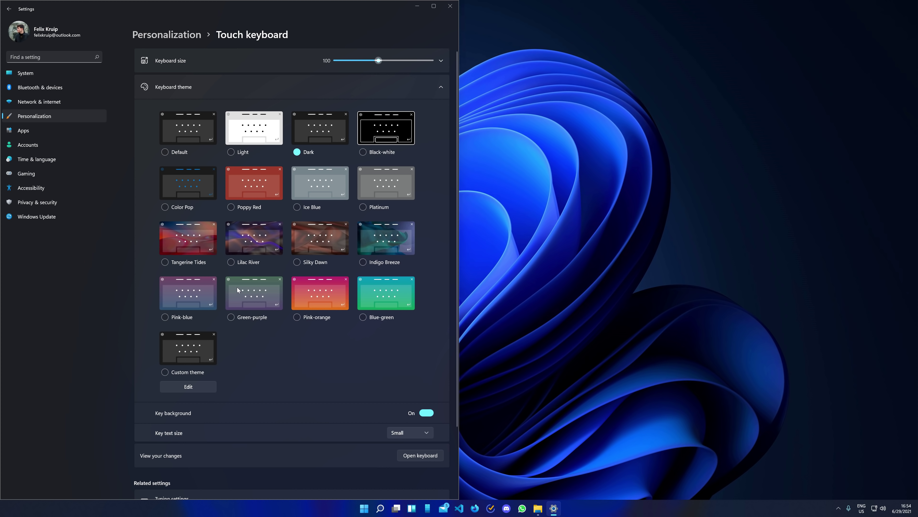
click(190, 387)
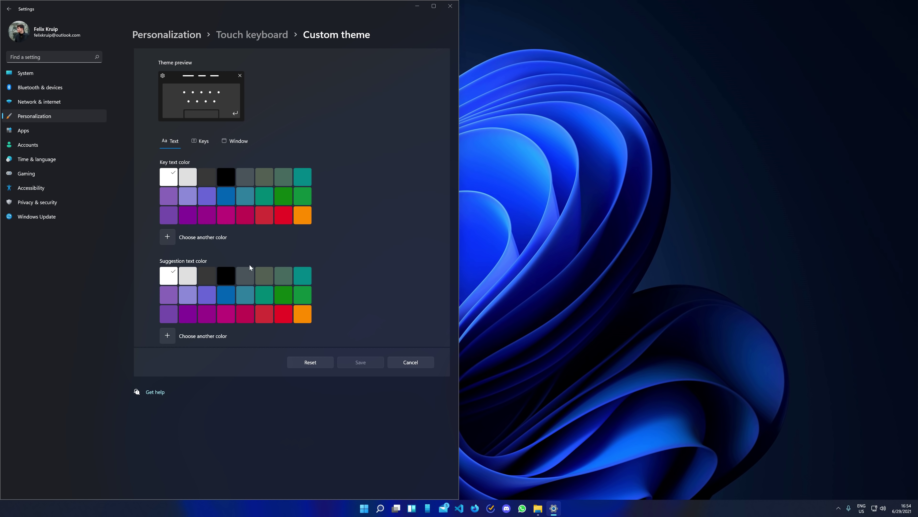
key(alt+Left)
scroll(238, 408, down, 2)
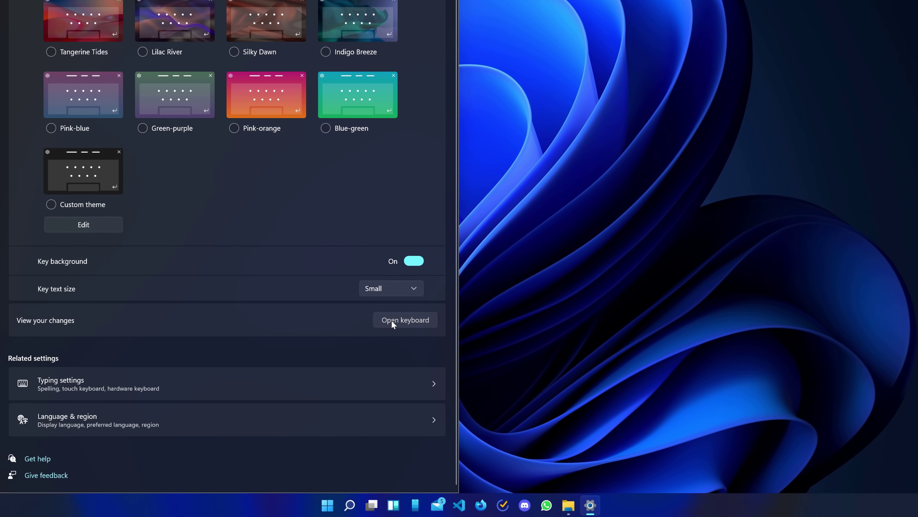
click(410, 359)
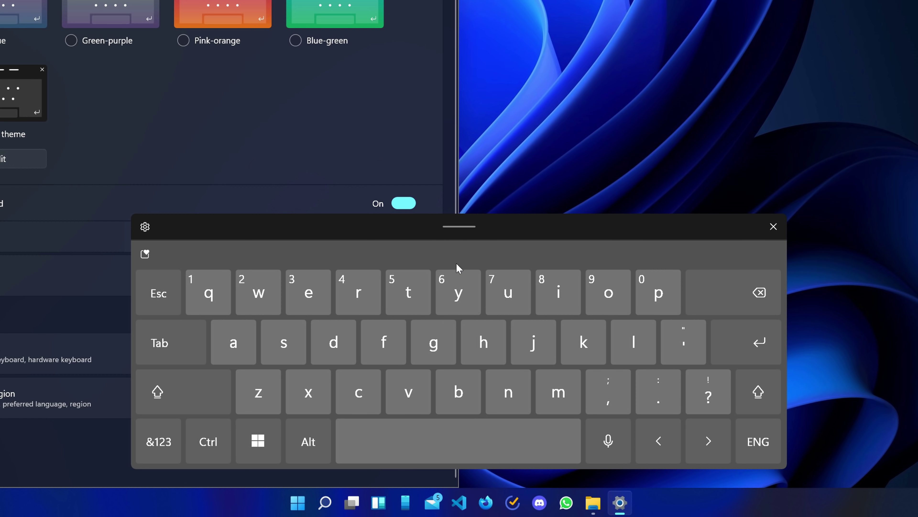
click(773, 227)
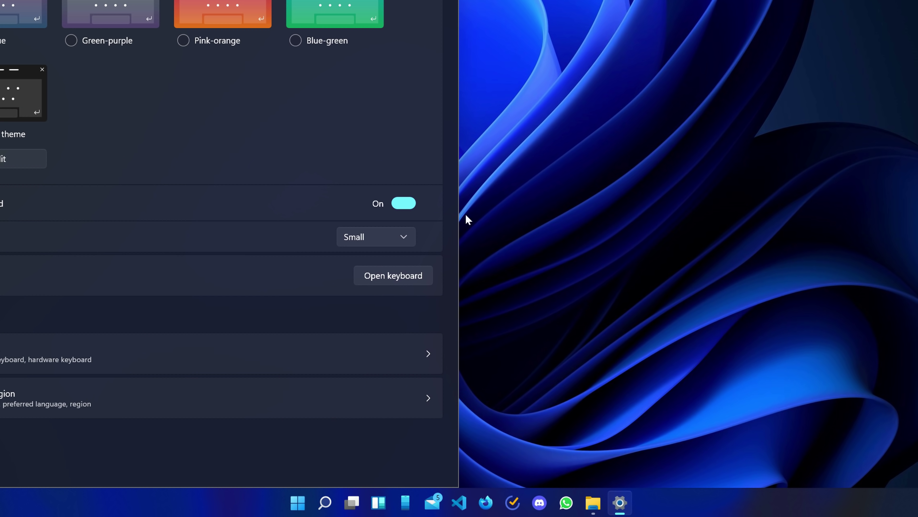
Step: Set the key text size to Large and check the larger keys on the touch keyboard
click(376, 237)
click(373, 282)
click(411, 275)
click(766, 227)
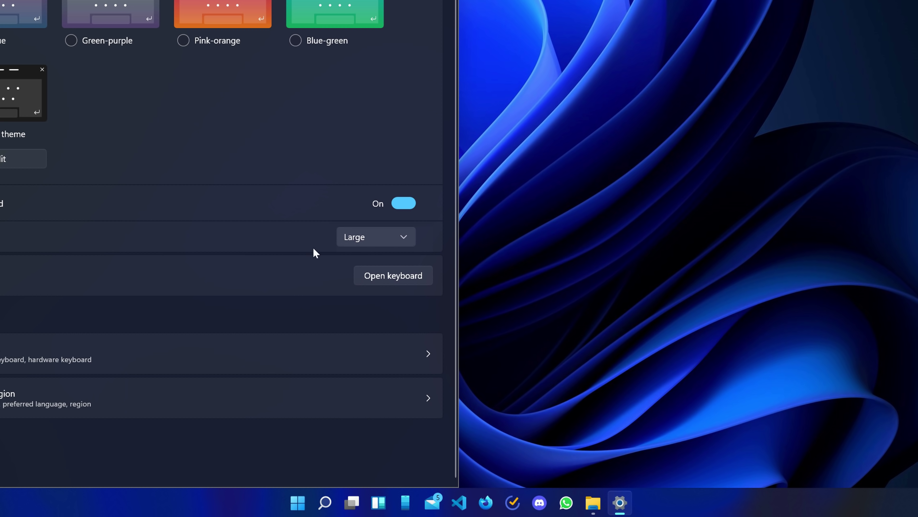
click(361, 246)
click(391, 269)
click(408, 274)
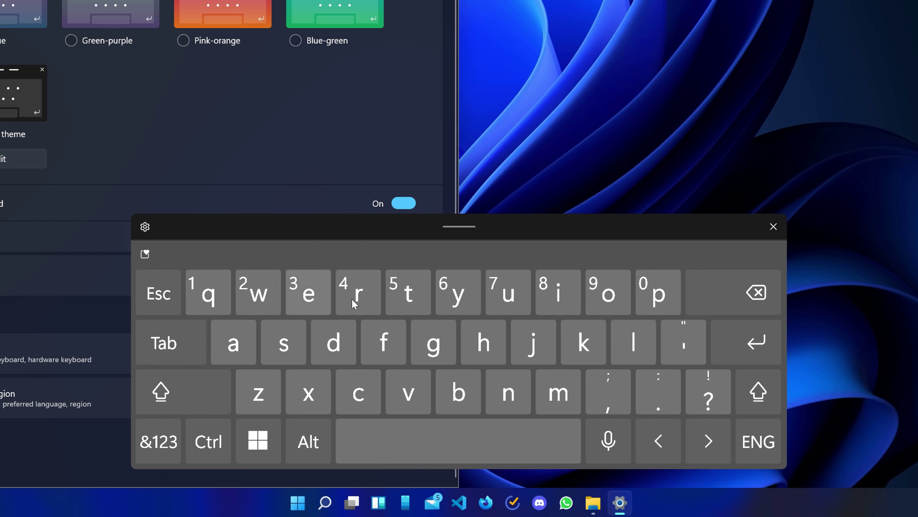
click(774, 226)
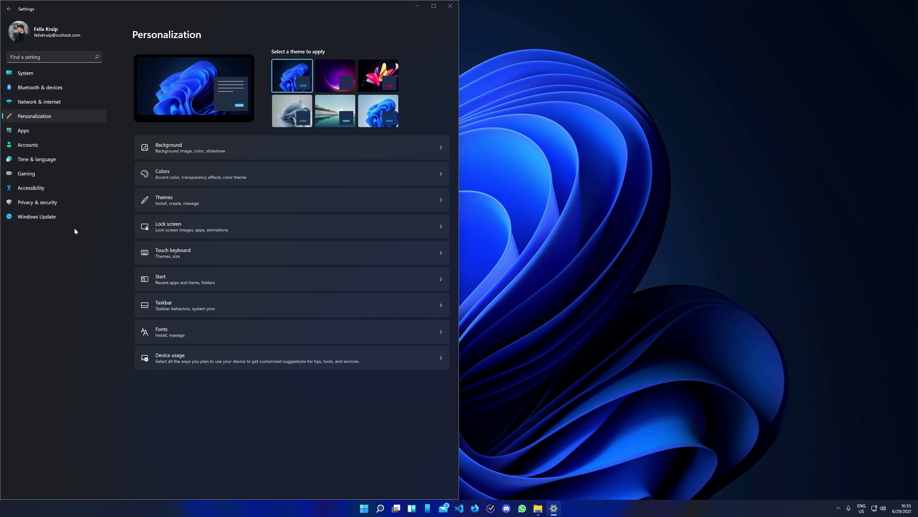
Step: Check Windows Update for the pending .NET Framework update, then close Settings with Alt+F4
click(35, 218)
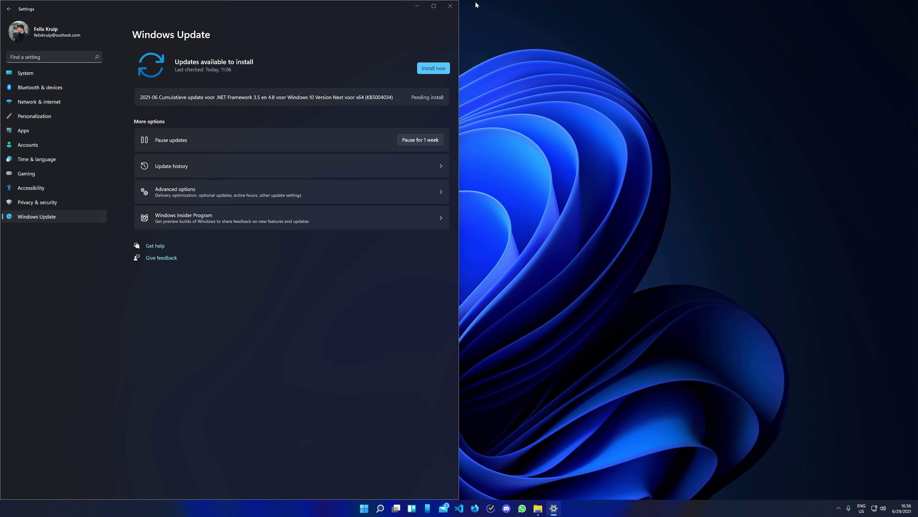
key(alt+F4)
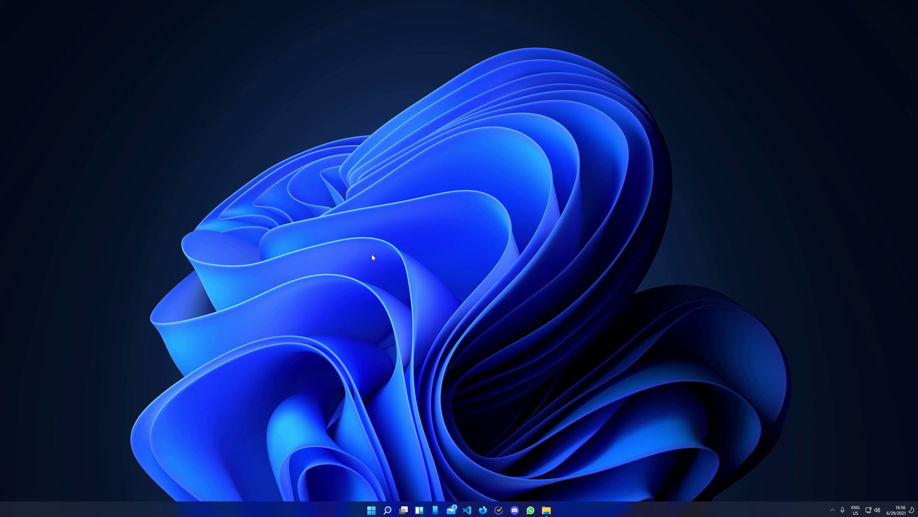
Step: Launch Windows Terminal (Admin) from the Start quick-link menu and approve the UAC prompt
right_click(370, 513)
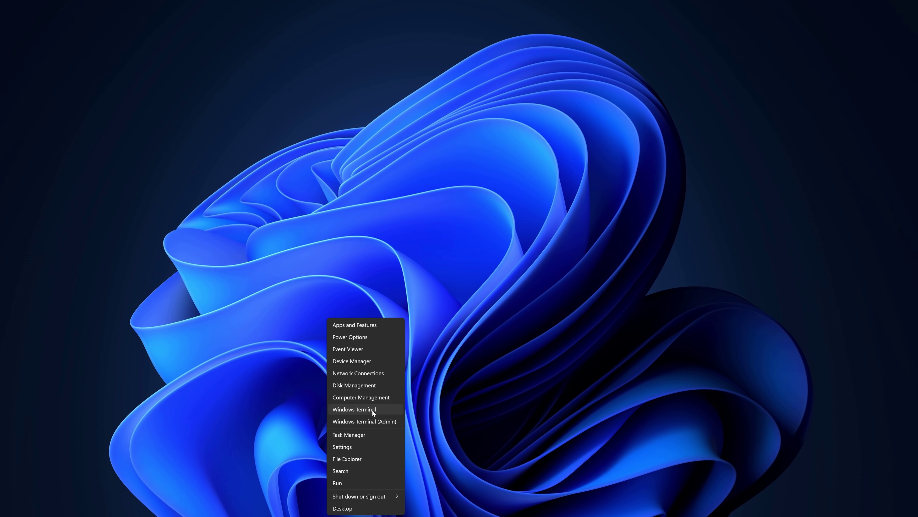
click(376, 422)
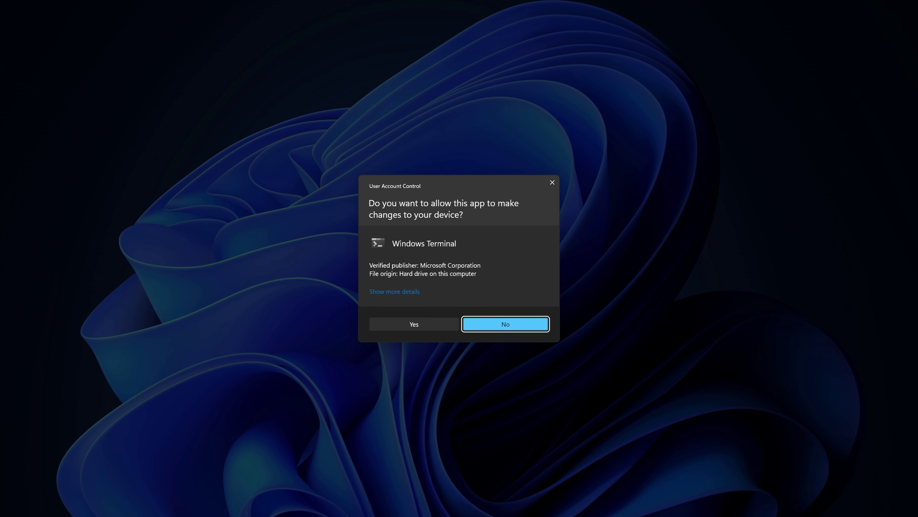
click(406, 325)
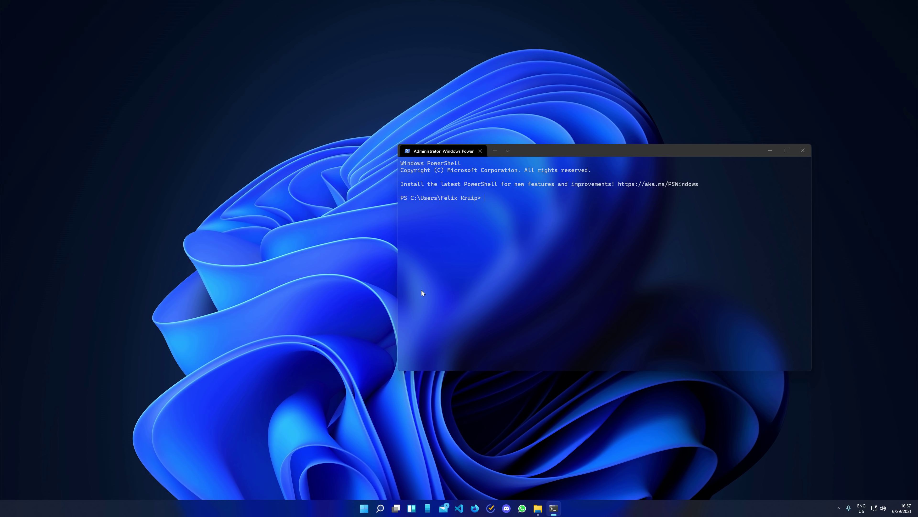
right_click(367, 503)
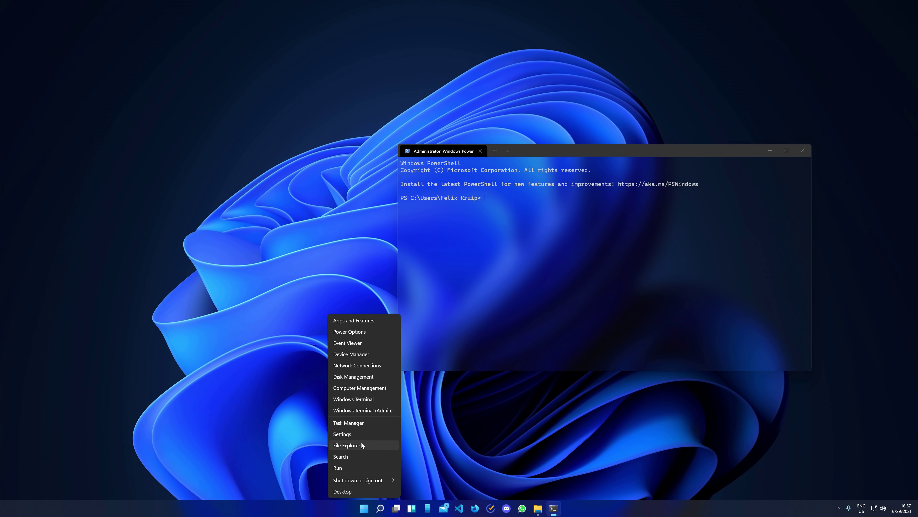
Step: Open Task Manager, reposition it, and show the CPU graph on the Performance tab
click(360, 422)
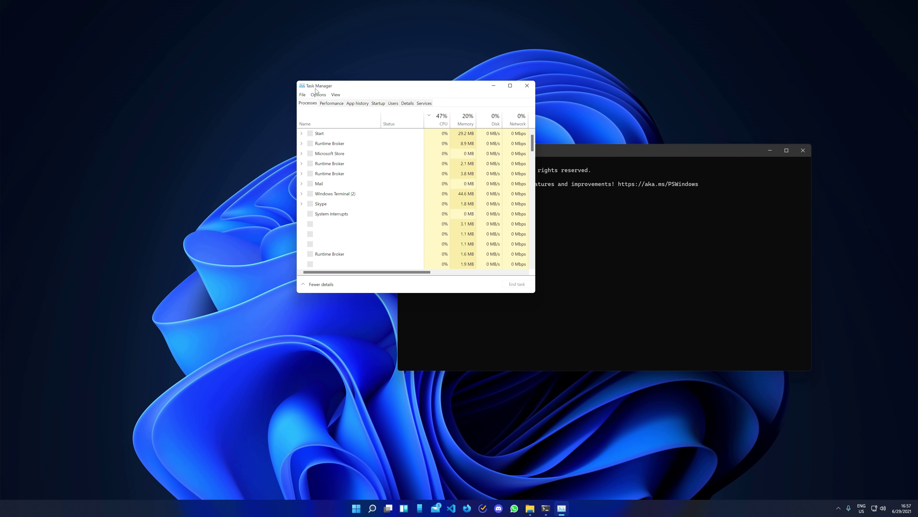
drag(328, 89, 93, 106)
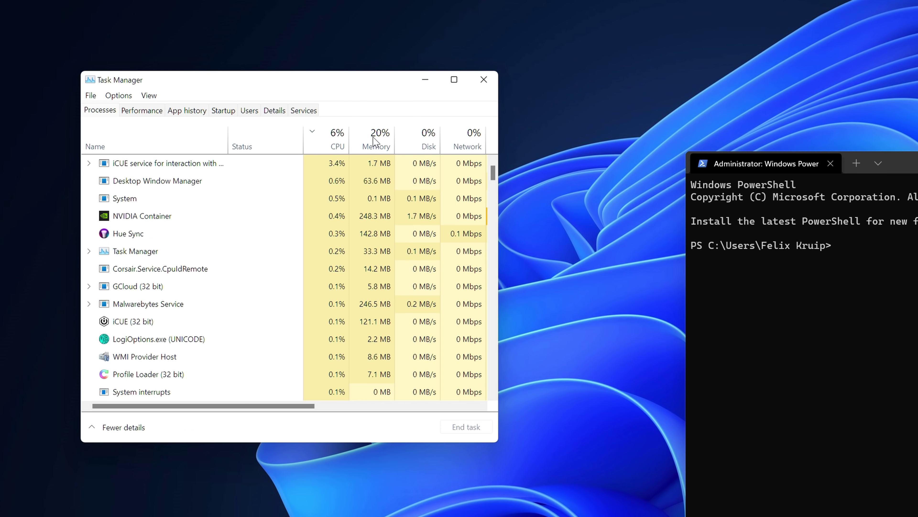
mouse_move(102, 406)
mouse_down()
mouse_move(258, 409)
mouse_move(100, 411)
mouse_up()
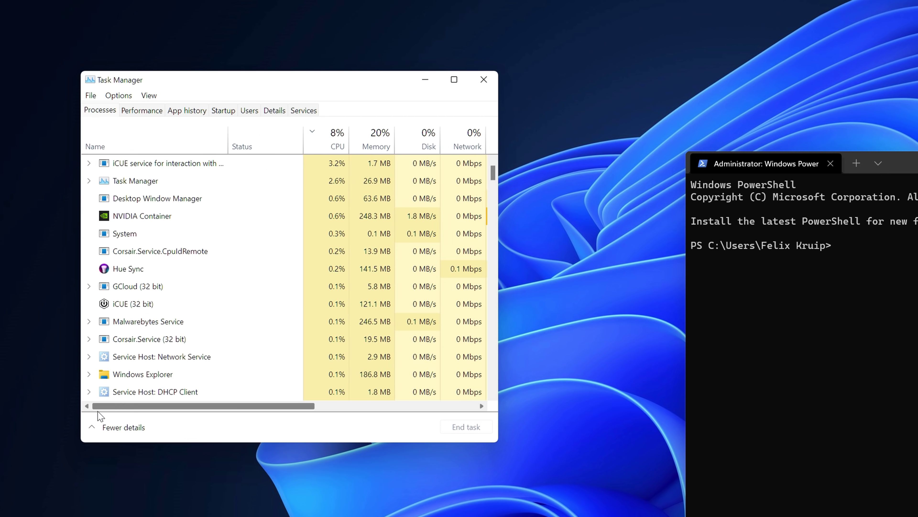
mouse_move(496, 177)
mouse_down()
mouse_move(496, 197)
mouse_move(496, 174)
mouse_up()
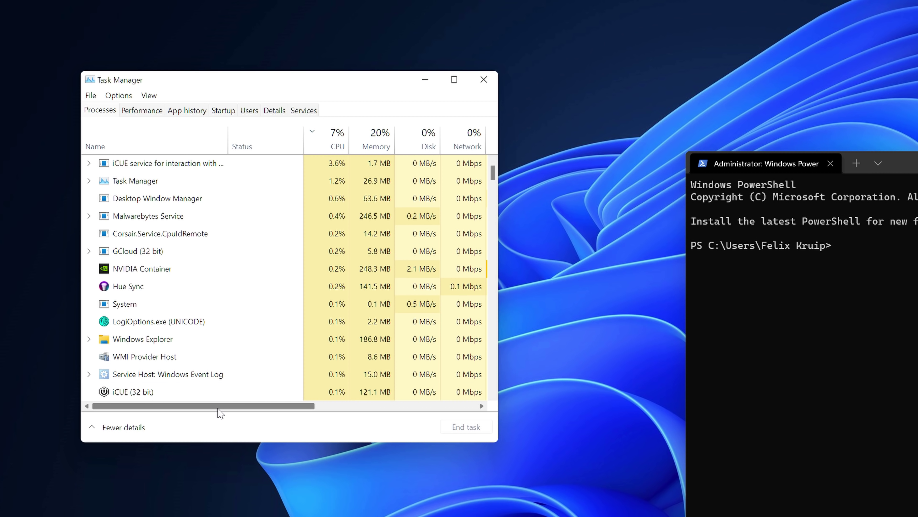
mouse_move(217, 406)
mouse_down()
mouse_move(258, 405)
mouse_move(207, 410)
mouse_up()
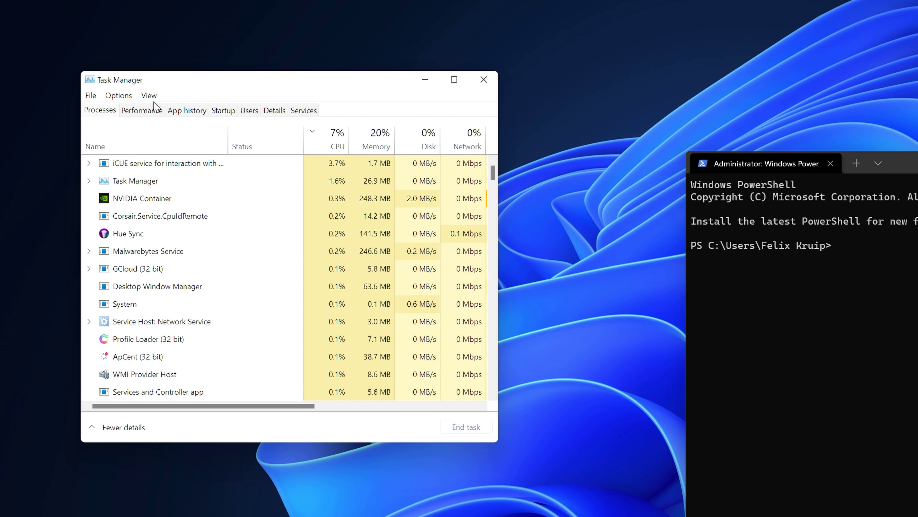
click(149, 111)
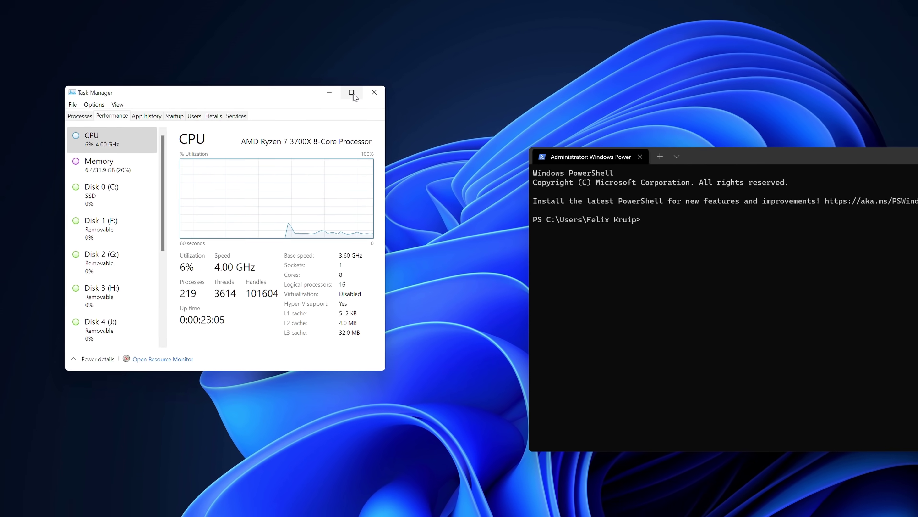
Step: Snap Task Manager and PowerShell into halves, then unsnap PowerShell into a floating window
mouse_move(457, 84)
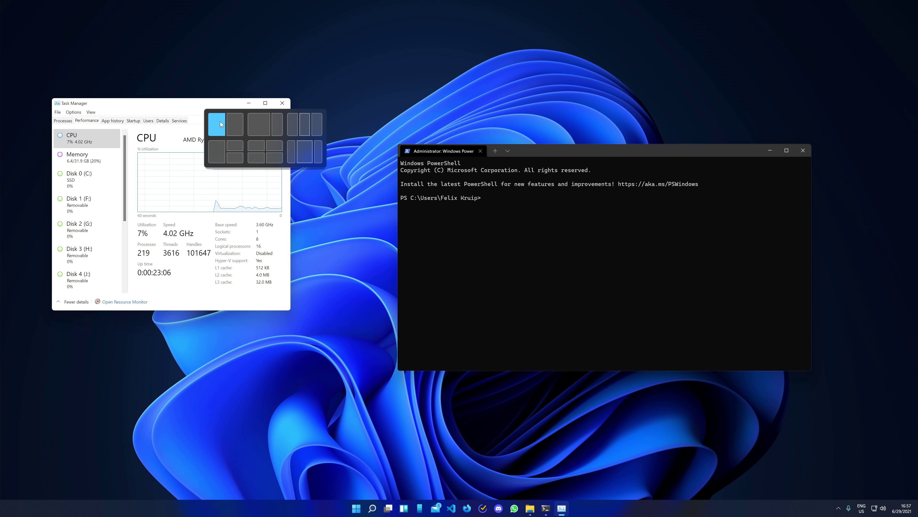
click(220, 125)
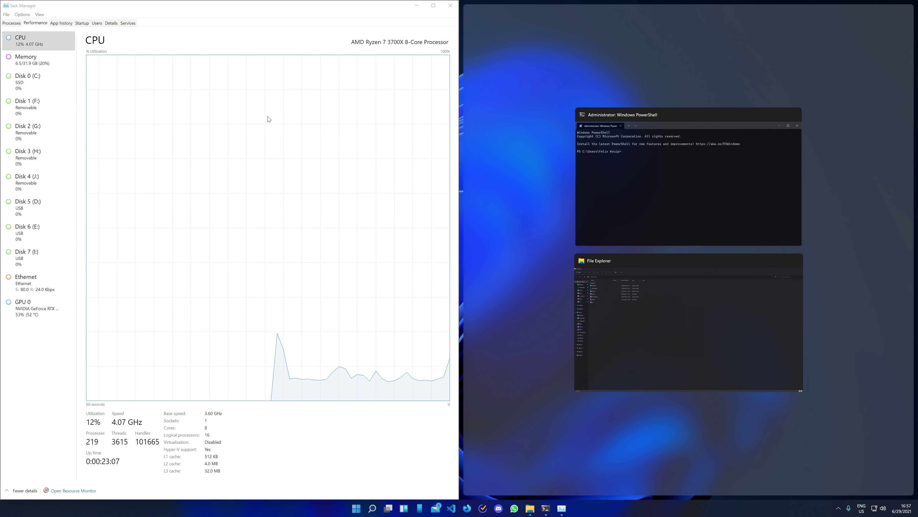
click(629, 143)
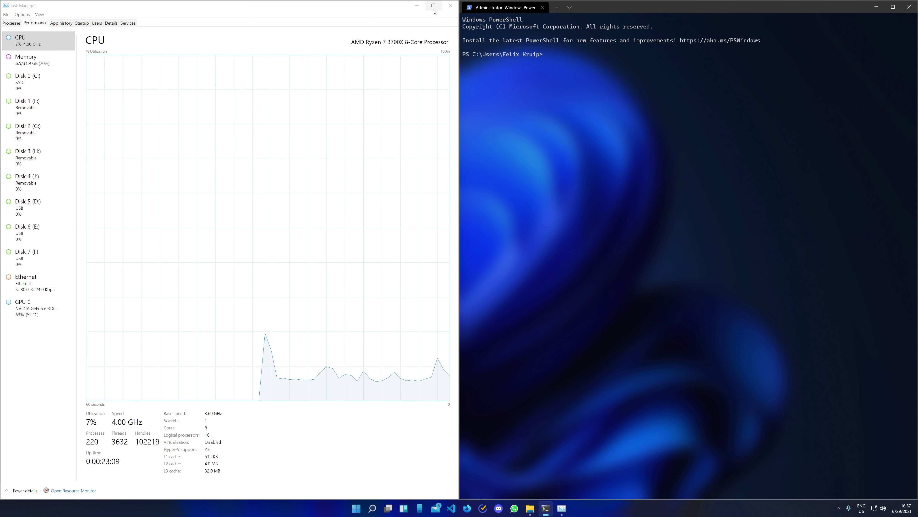
mouse_move(434, 8)
click(384, 55)
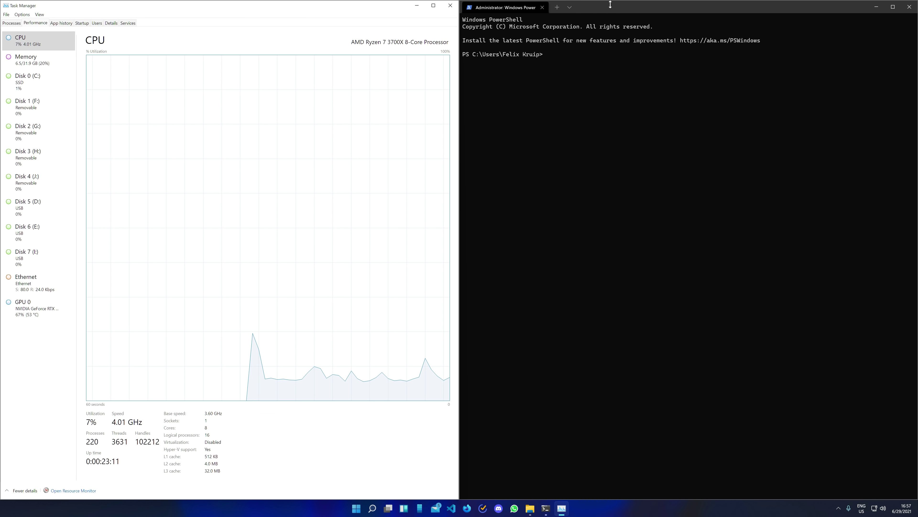
drag(611, 7, 642, 54)
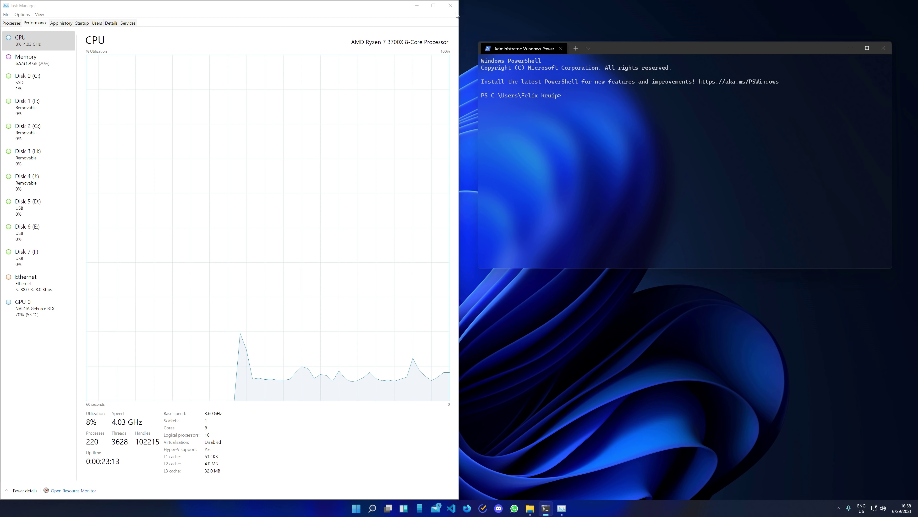
Step: Snap Task Manager, PowerShell and File Explorer into three side-by-side columns
mouse_move(433, 6)
click(462, 26)
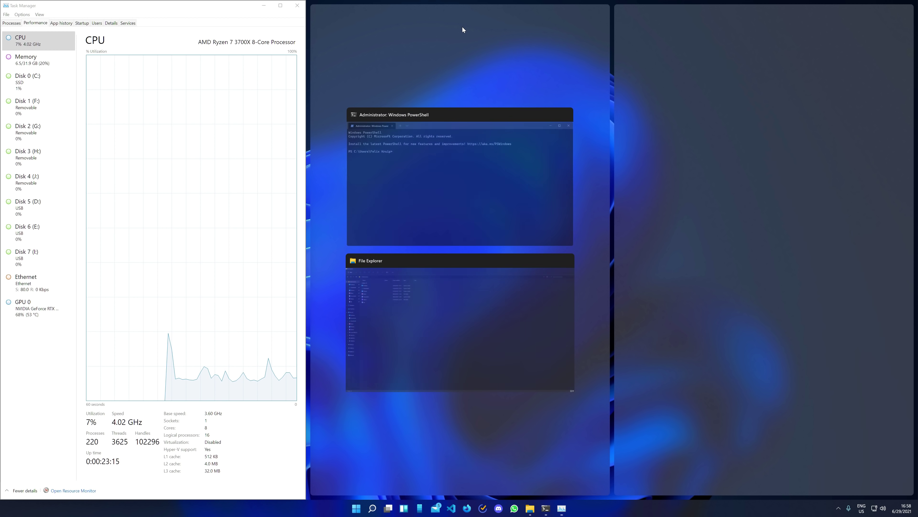
click(431, 153)
click(691, 195)
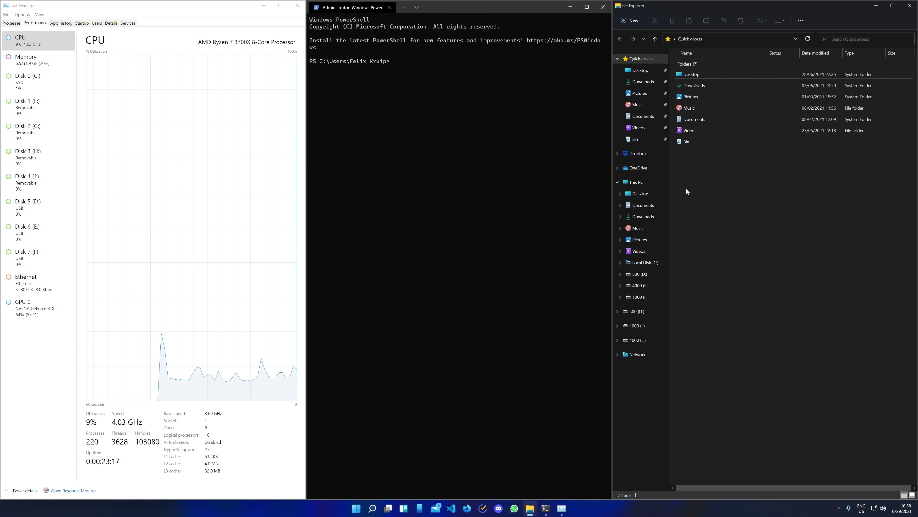
Step: Minimize and restore File Explorer and the terminal from the taskbar, then open Microsoft Store
click(528, 508)
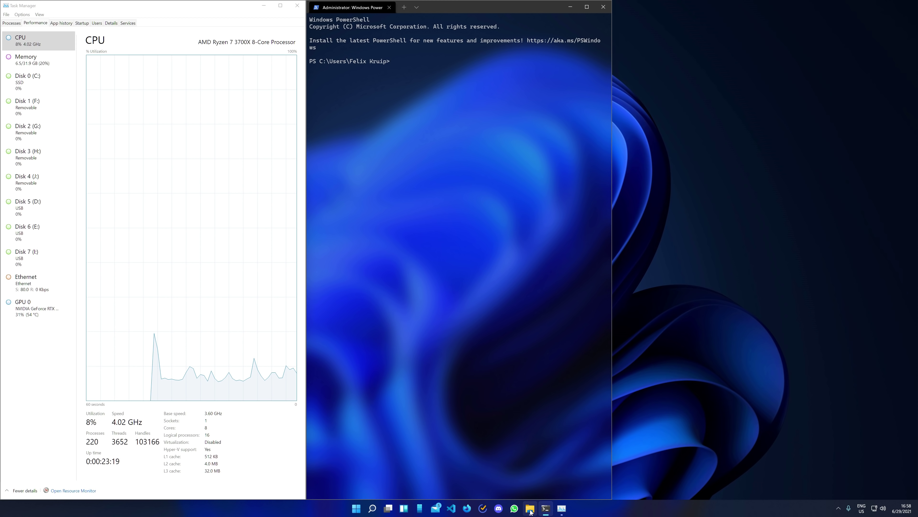
click(530, 510)
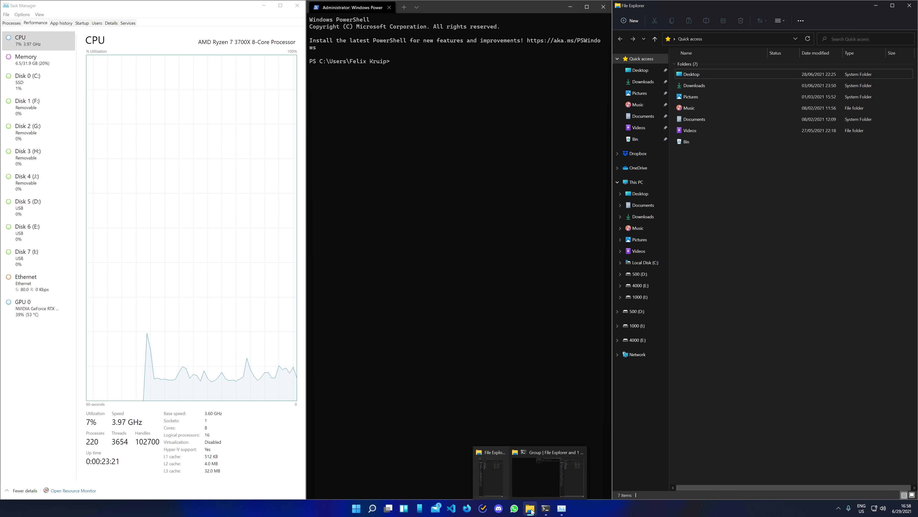
click(530, 509)
click(530, 510)
click(545, 509)
click(545, 509)
click(545, 510)
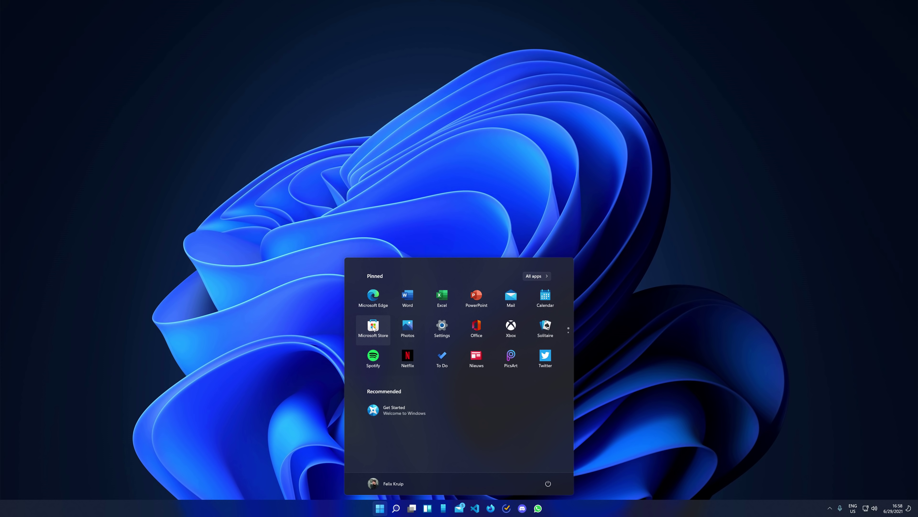
click(373, 325)
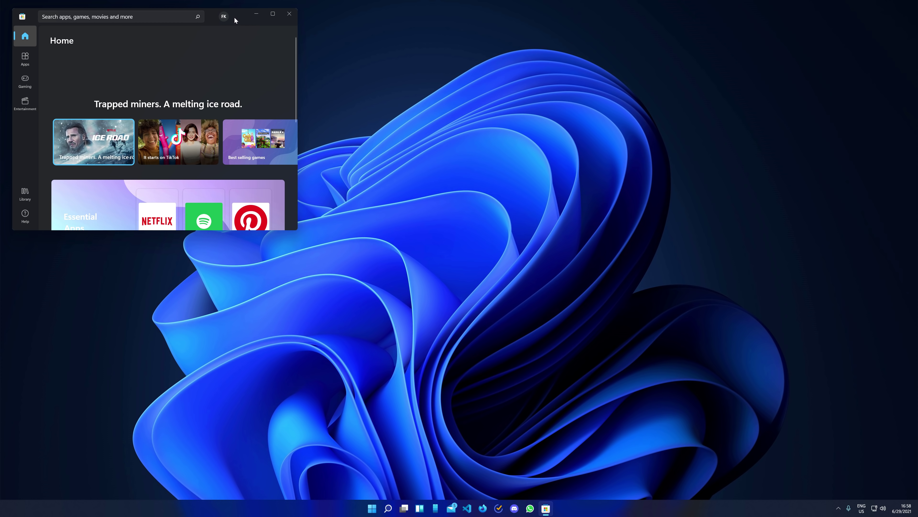
Step: Snap the Store to the left half and browse its Apps and Gaming pages
drag(239, 17, 7, 131)
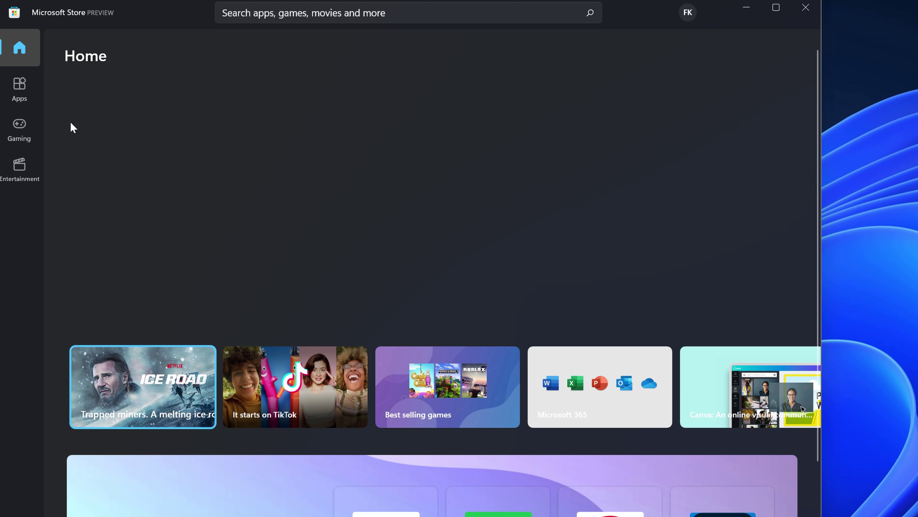
click(18, 85)
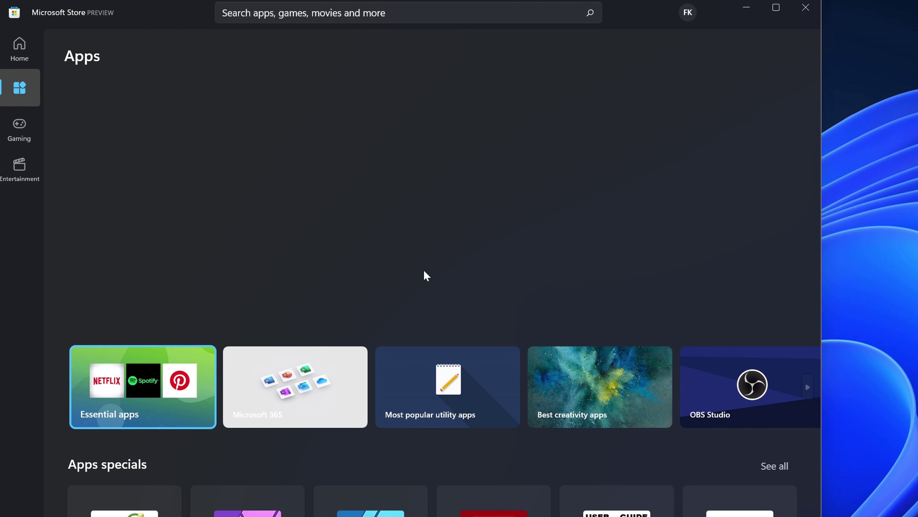
scroll(420, 293, down, 5)
scroll(427, 433, down, 5)
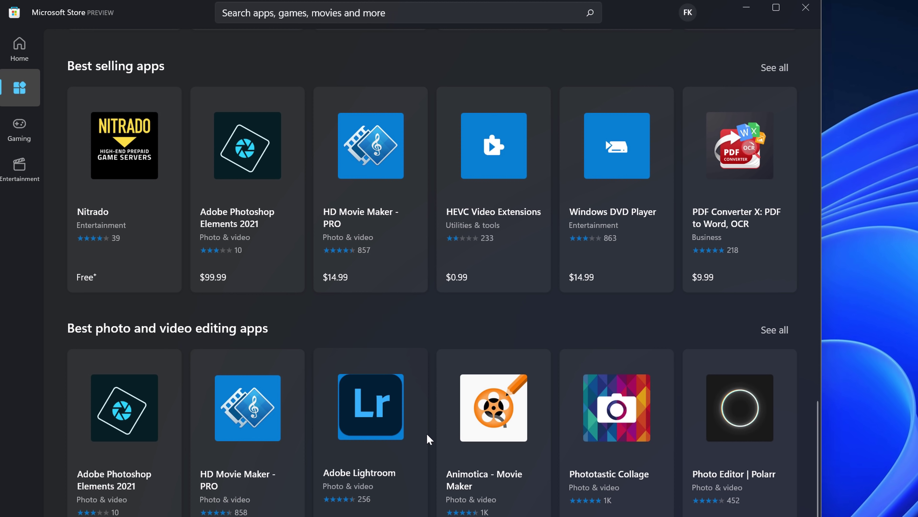
scroll(427, 433, up, 10)
click(22, 126)
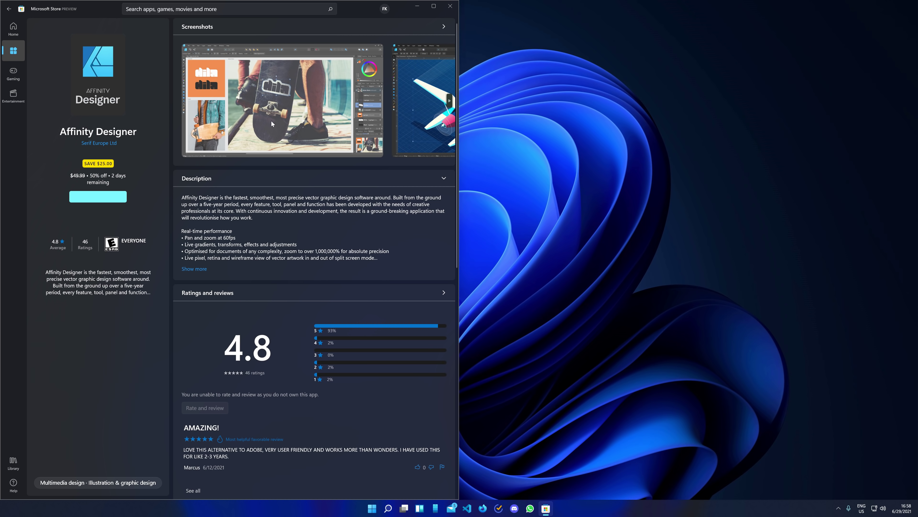
scroll(313, 129, right, 3)
scroll(313, 129, right, 2)
scroll(313, 129, left, 5)
Step: View the skateboard and airplane screenshots full-screen, then close the Microsoft Store
click(313, 105)
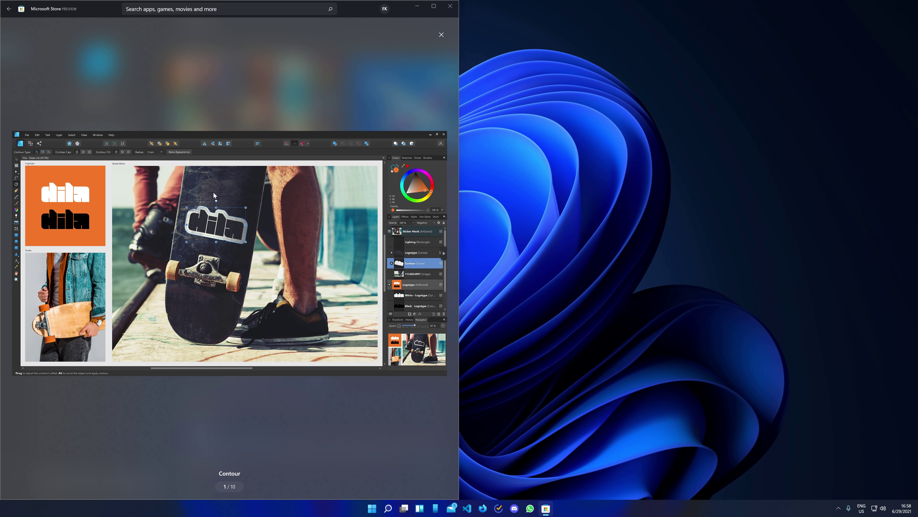
click(441, 34)
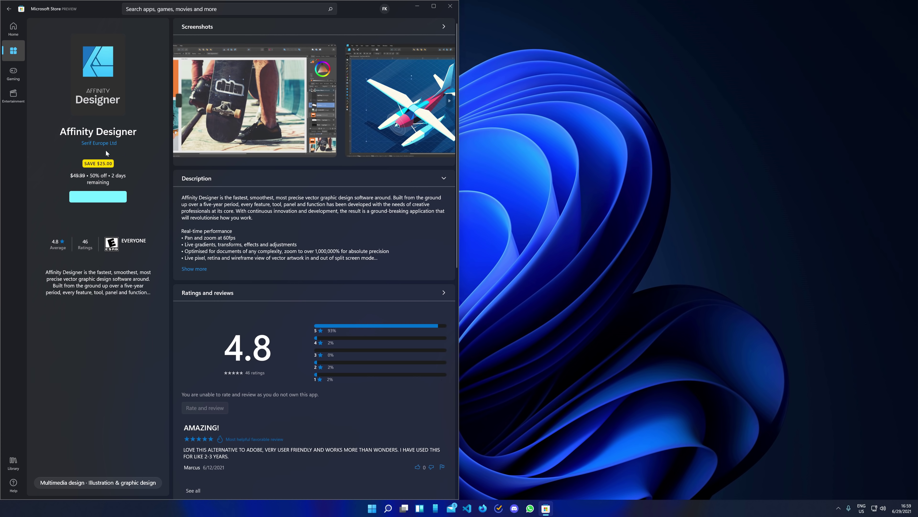
click(389, 108)
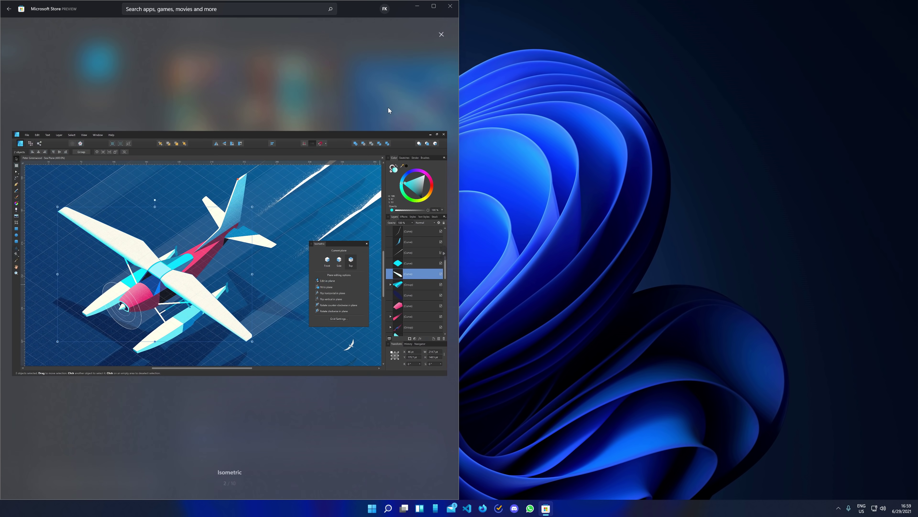
click(442, 35)
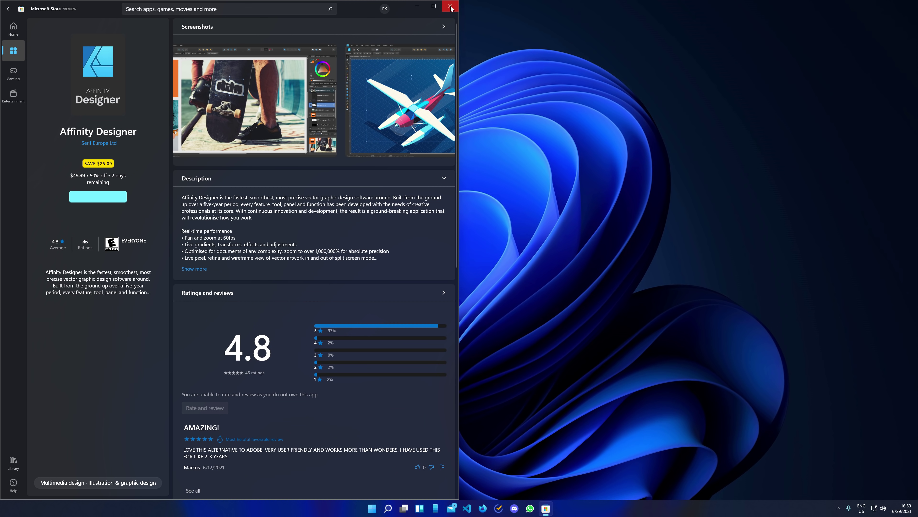
click(451, 7)
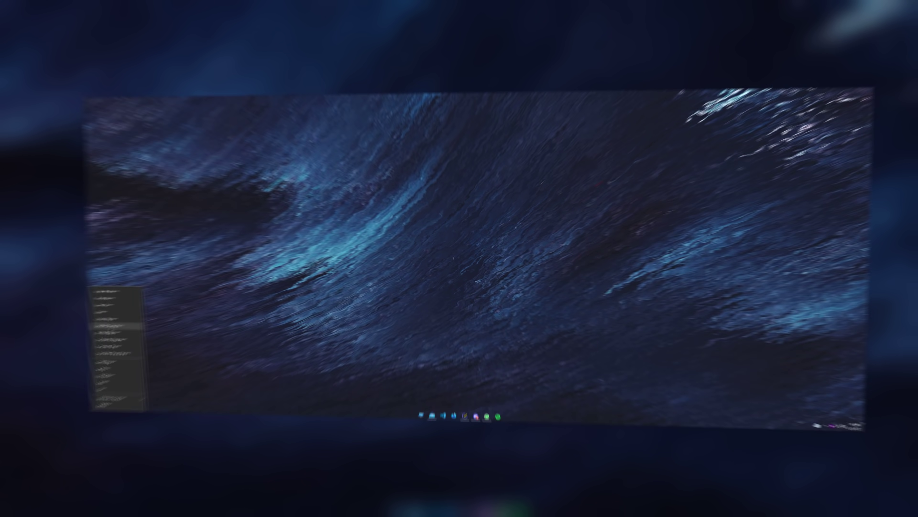
Step: Set the Windows Insider channel to Dev Channel, then view the Windows Update page for the preview build
click(54, 392)
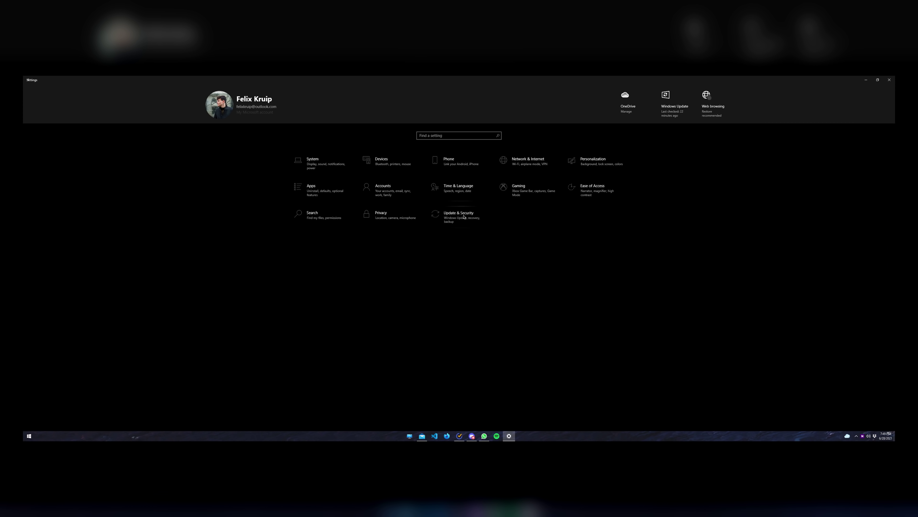
click(464, 216)
click(58, 242)
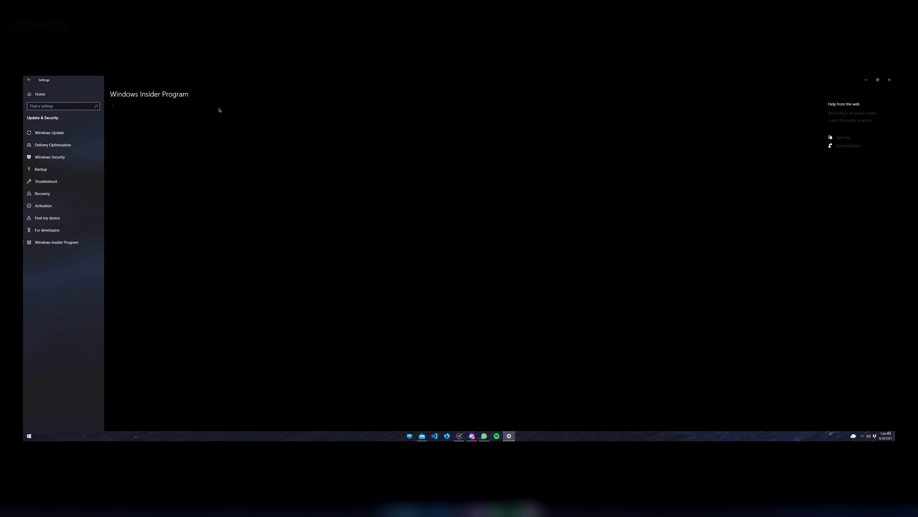
click(162, 139)
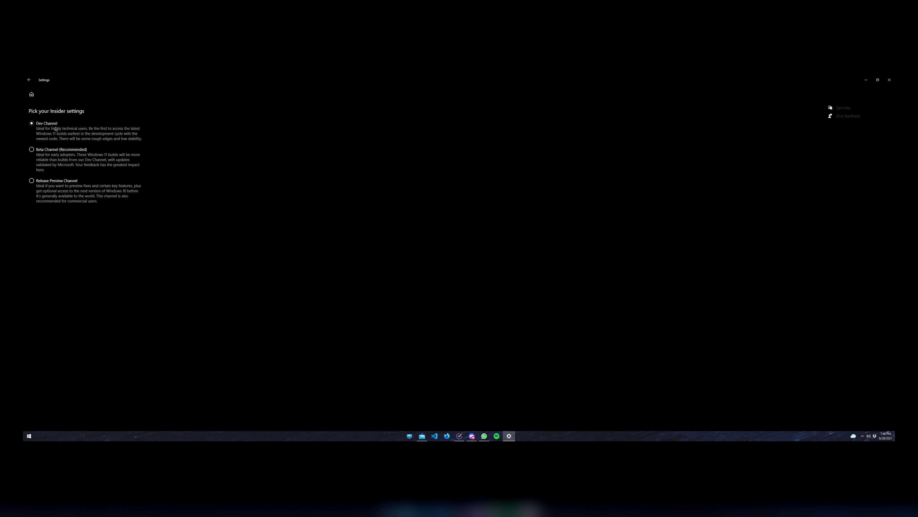
click(29, 79)
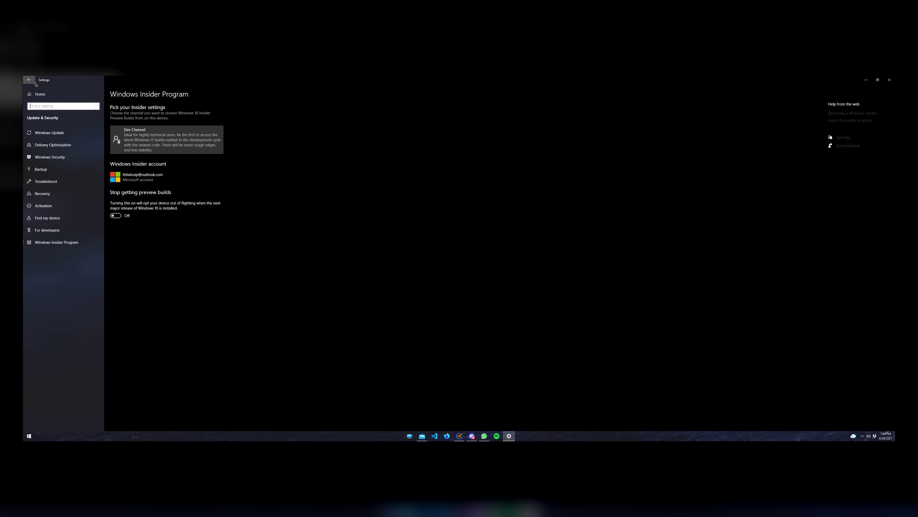
click(49, 133)
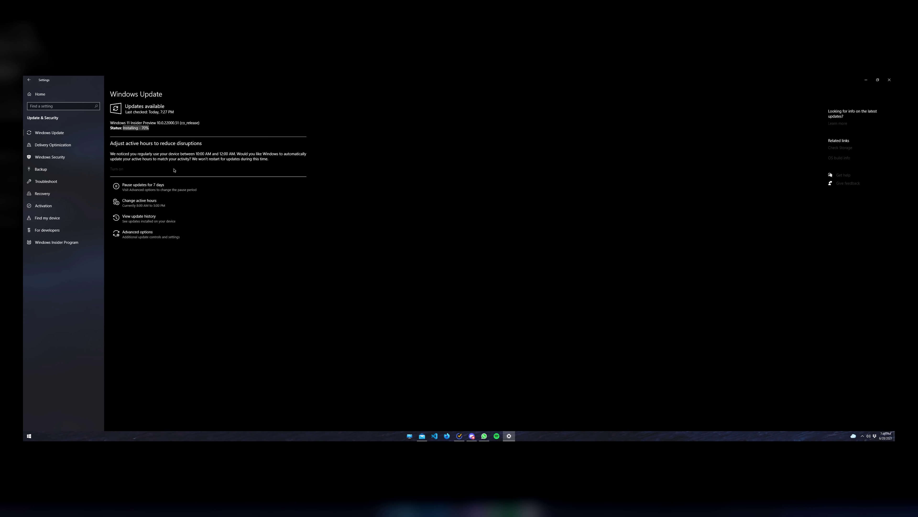